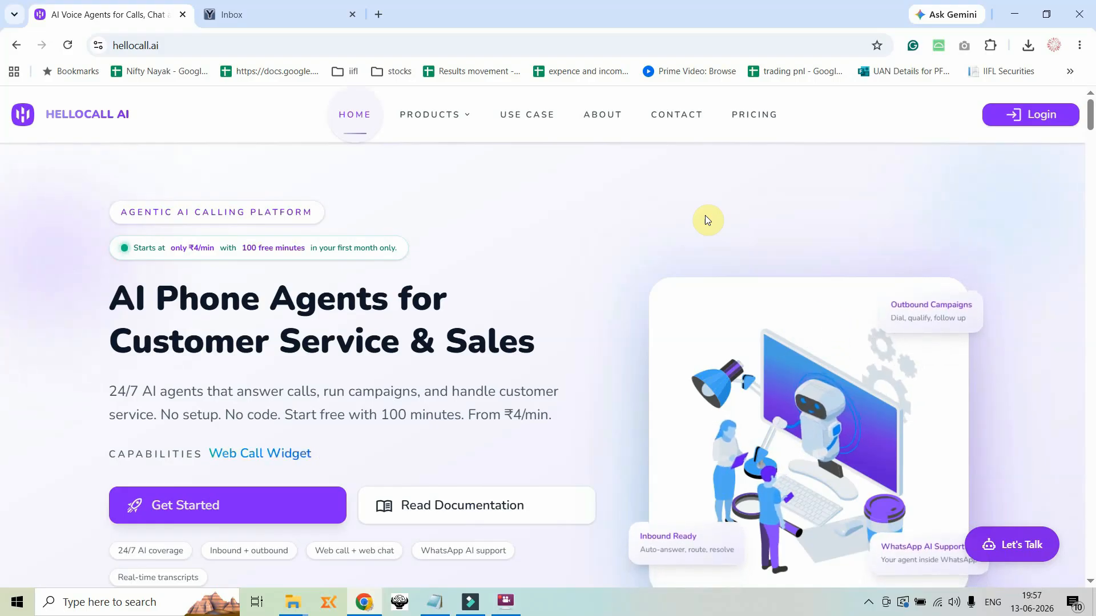
# Open the WAGO product page on the hellocall.ai site and download the WAGO installer
pyautogui.moveTo(446, 115)
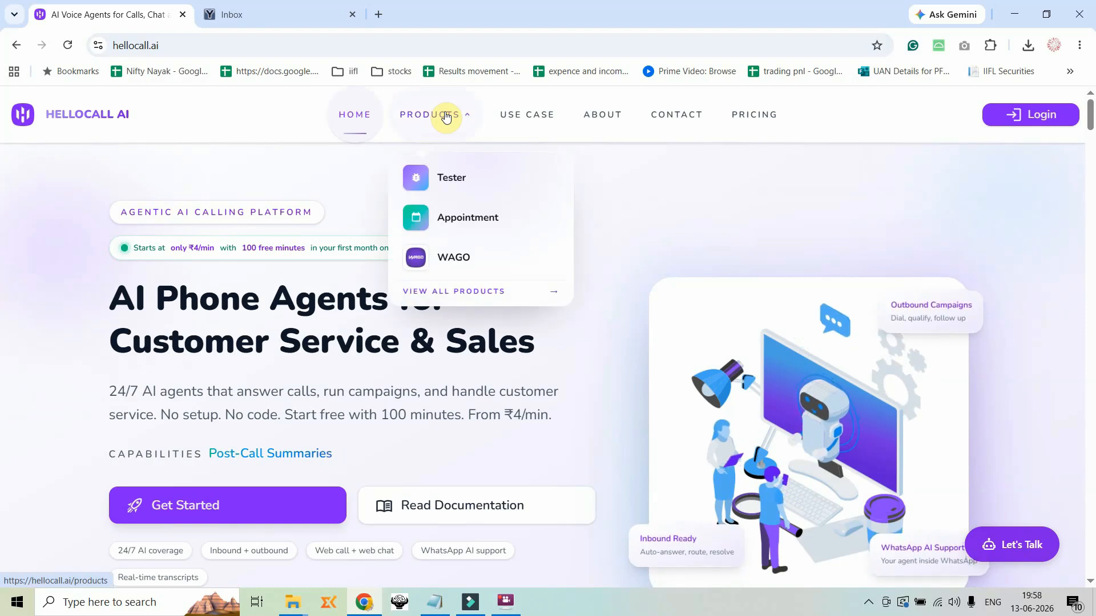
pyautogui.click(461, 262)
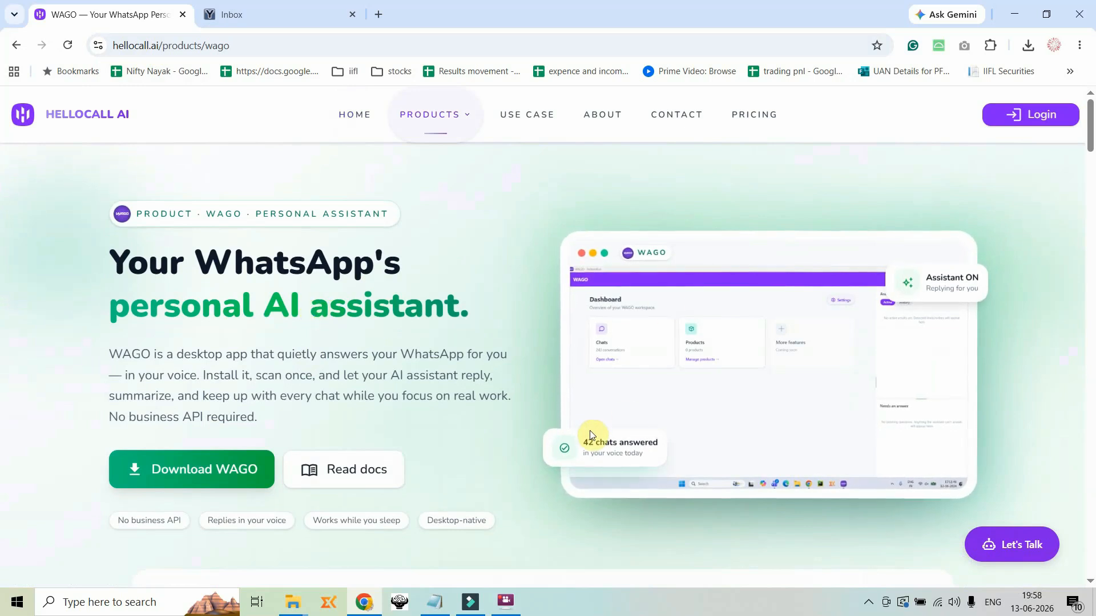
pyautogui.click(211, 473)
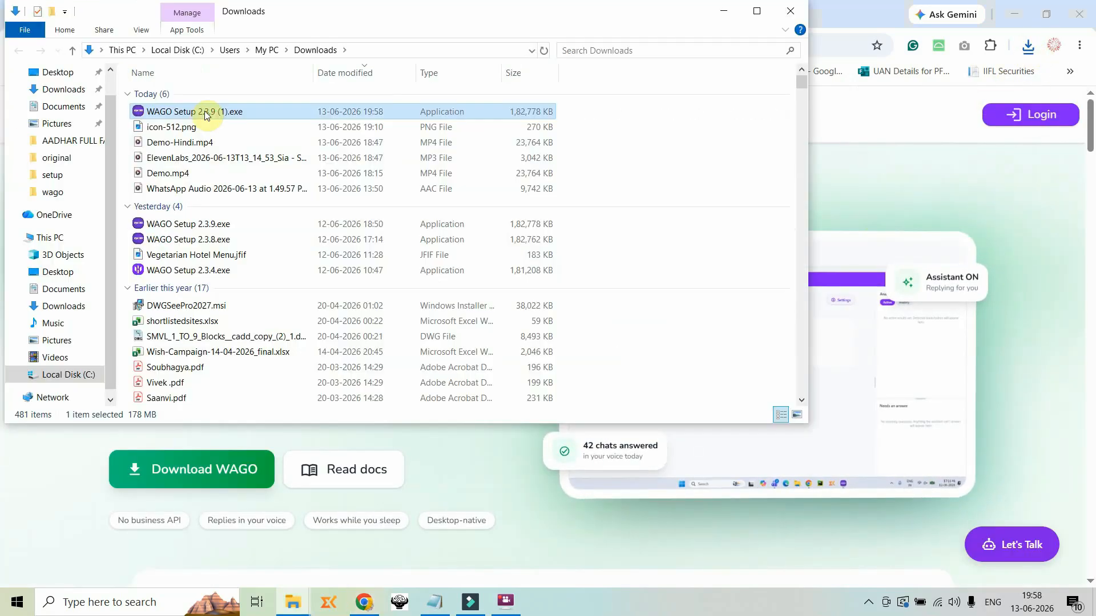
# Run the downloaded WAGO Setup 2.3.9 (1).exe, install it for all users and launch WAGO
pyautogui.doubleClick(204, 112)
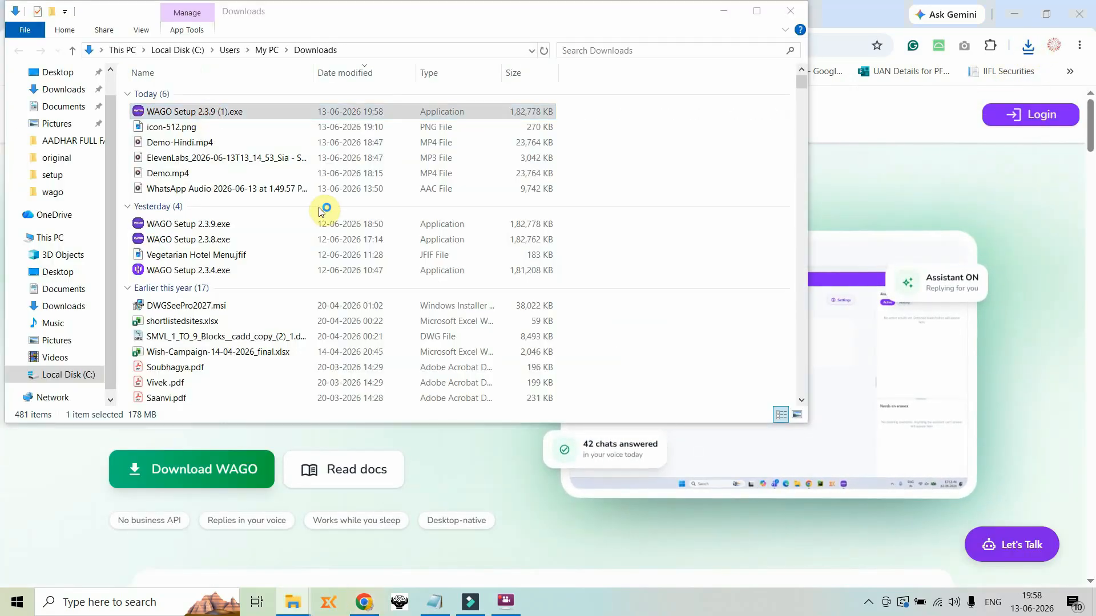
pyautogui.click(382, 197)
pyautogui.click(597, 435)
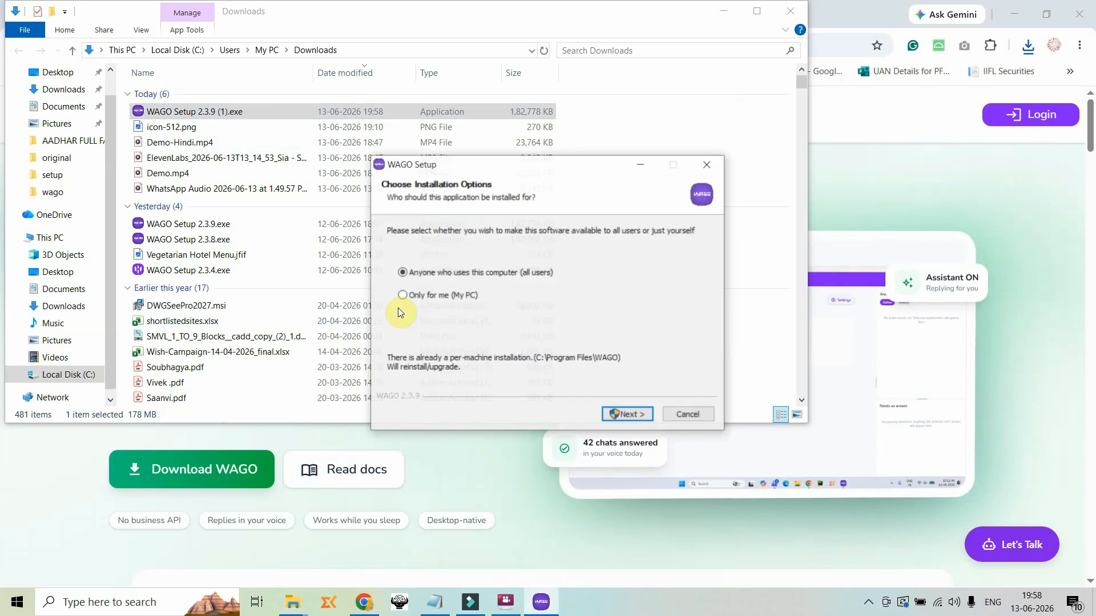
pyautogui.click(631, 420)
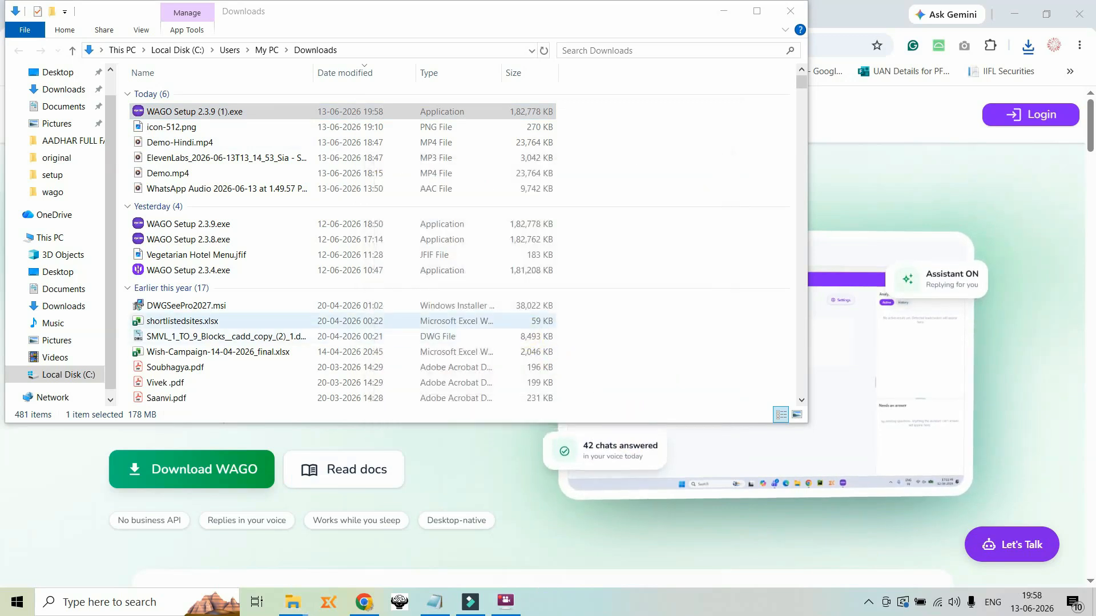
pyautogui.click(632, 416)
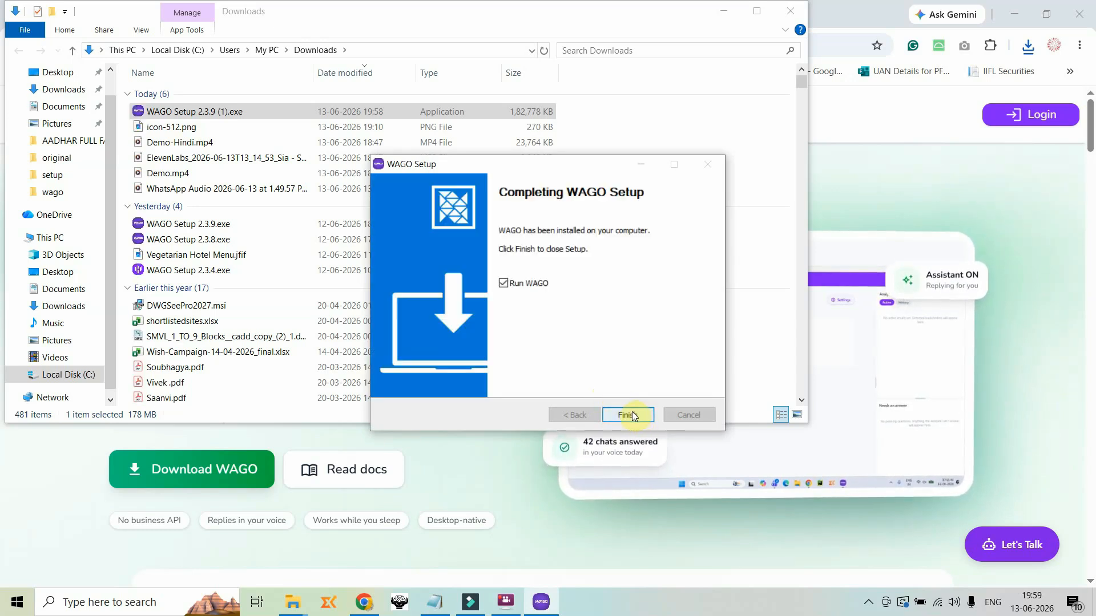
pyautogui.click(628, 415)
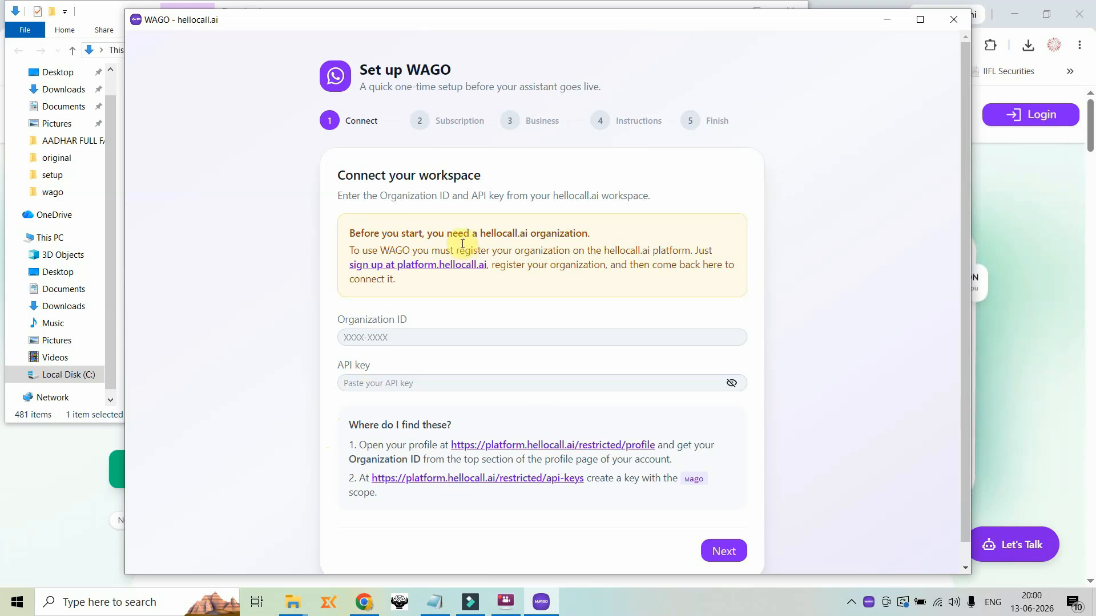
# Open HelloCall account registration from the WAGO setup and enter the full name, e-mail address and phone number
pyautogui.click(407, 480)
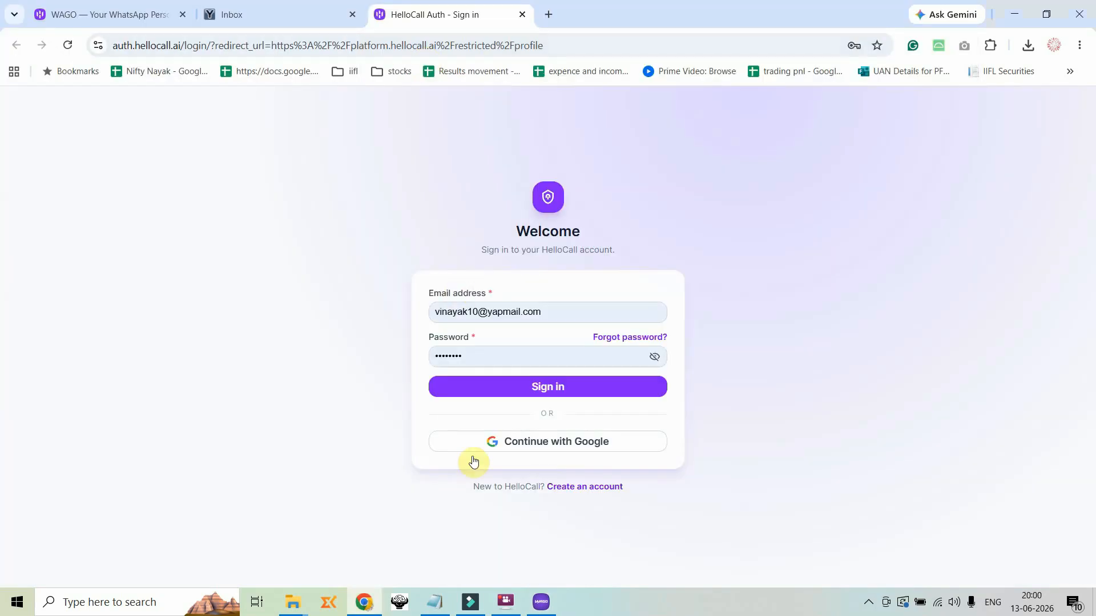
pyautogui.click(587, 486)
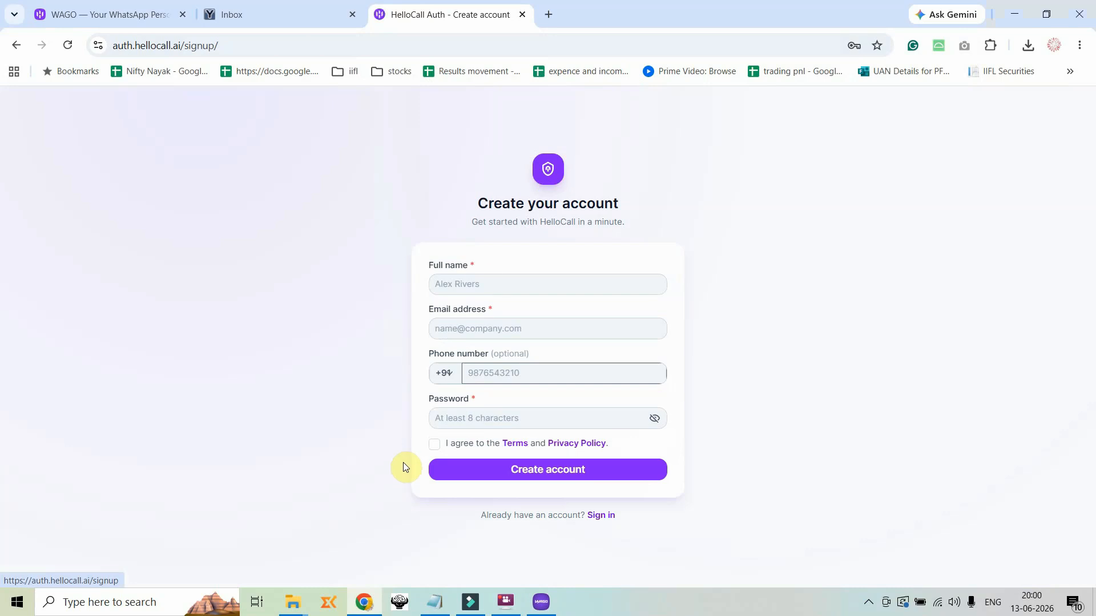
pyautogui.click(482, 292)
pyautogui.write('vinayak')
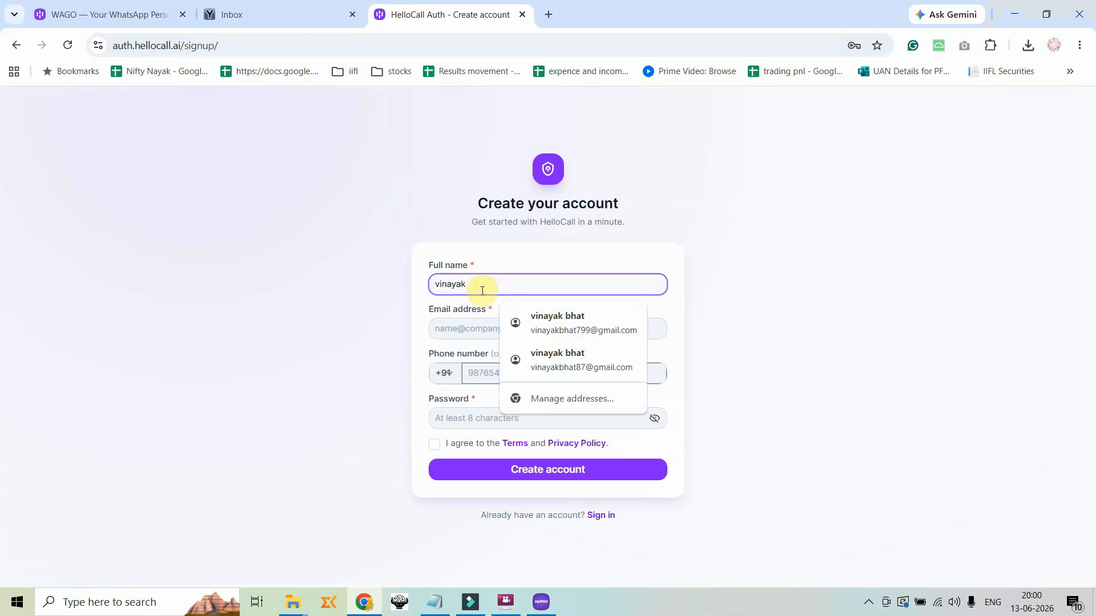
pyautogui.press('Tab')
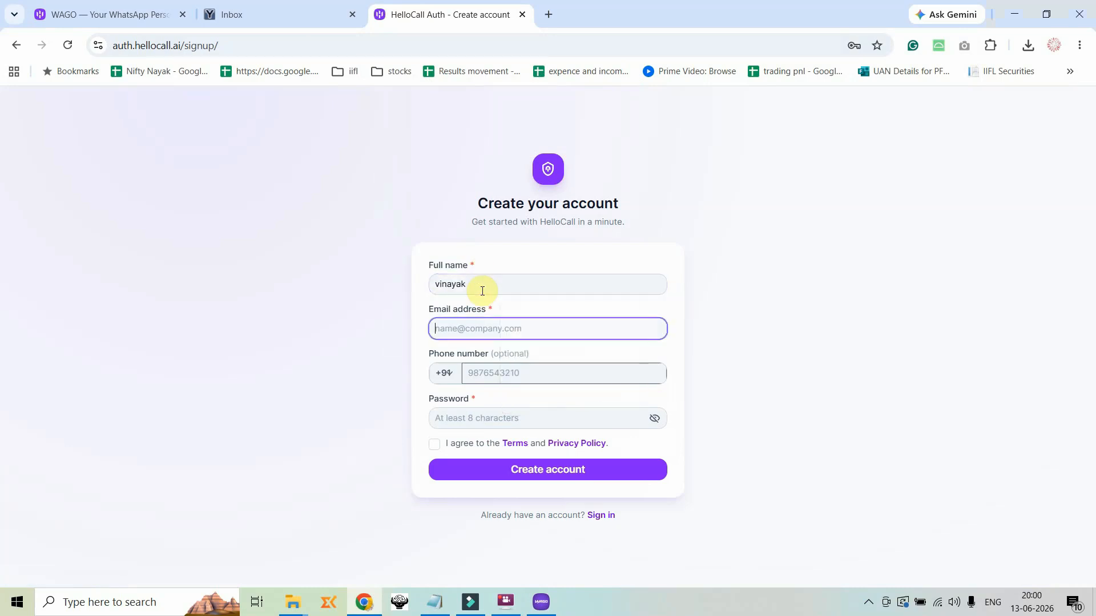
pyautogui.press('Tab')
pyautogui.press('Tab')
pyautogui.write('854562134')
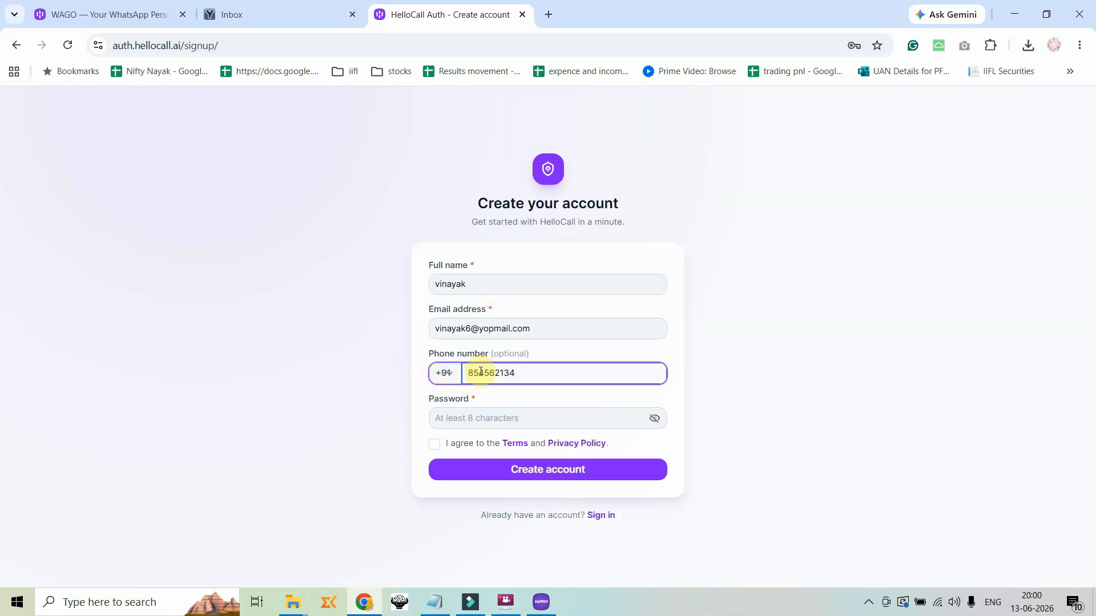
# Enter the account password, agree to the Terms and Privacy Policy and create the HelloCall account
pyautogui.click(484, 416)
pyautogui.write('12')
pyautogui.click(434, 444)
pyautogui.click(556, 468)
pyautogui.click(763, 269)
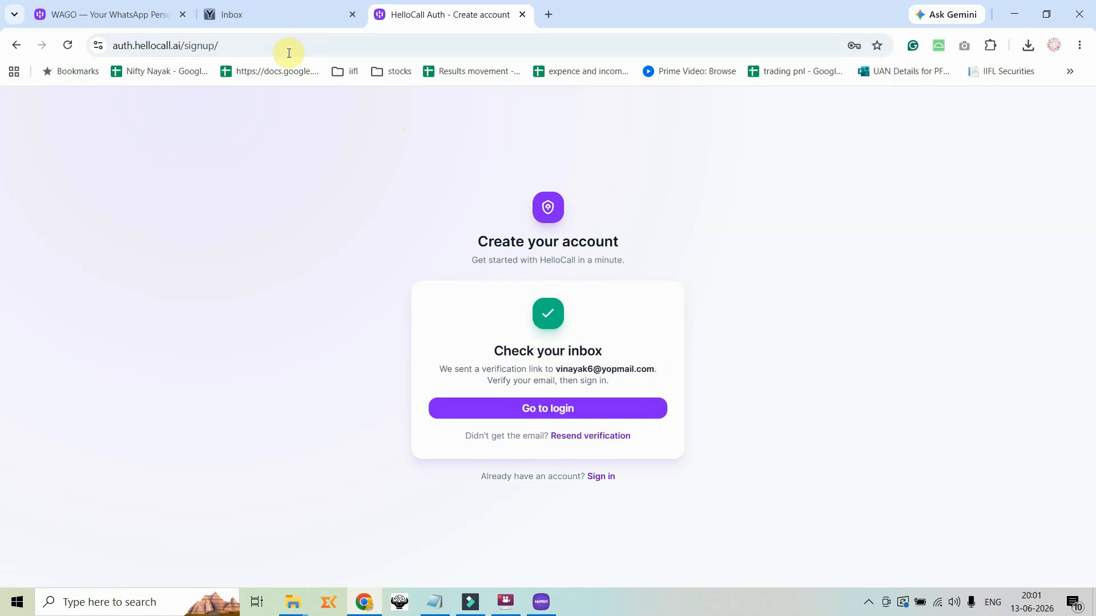
# Verify the new account through the e-mail in the YOPmail inbox and sign in to HelloCall
pyautogui.click(281, 12)
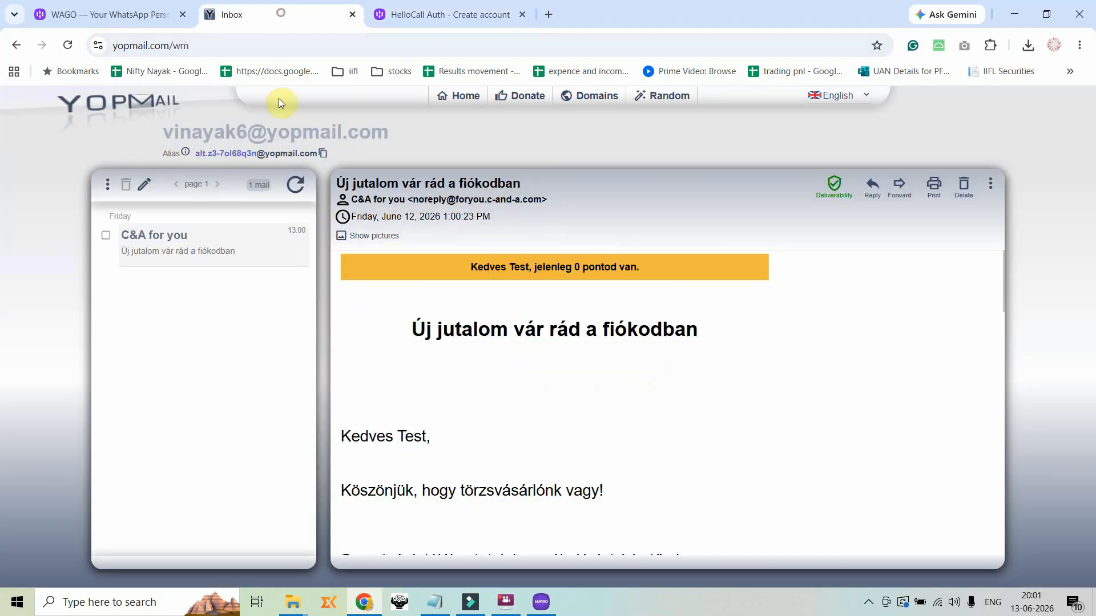
pyautogui.click(294, 184)
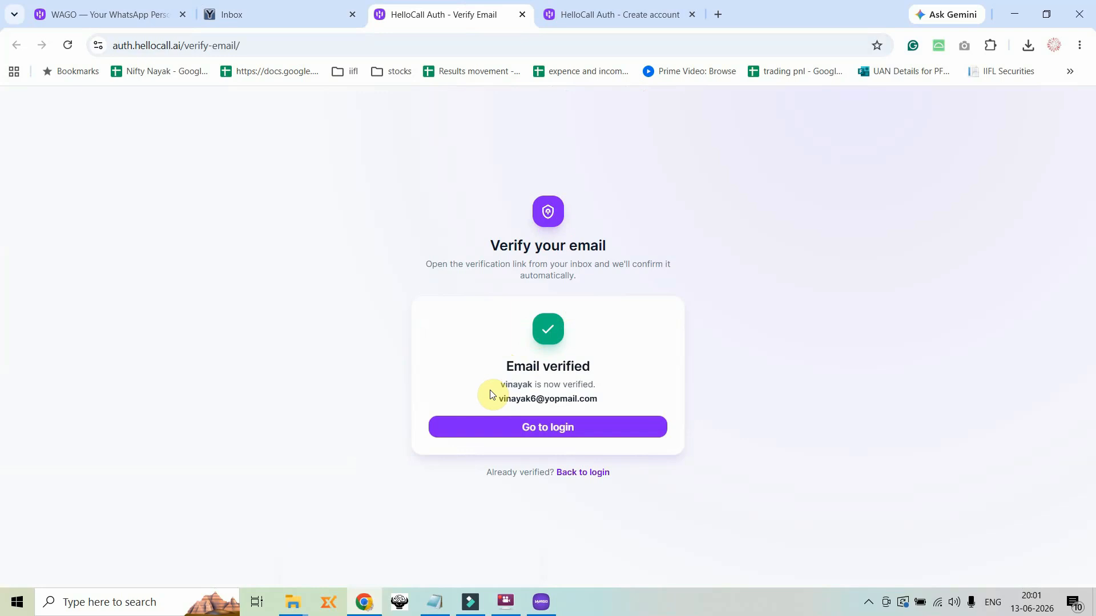
pyautogui.click(559, 430)
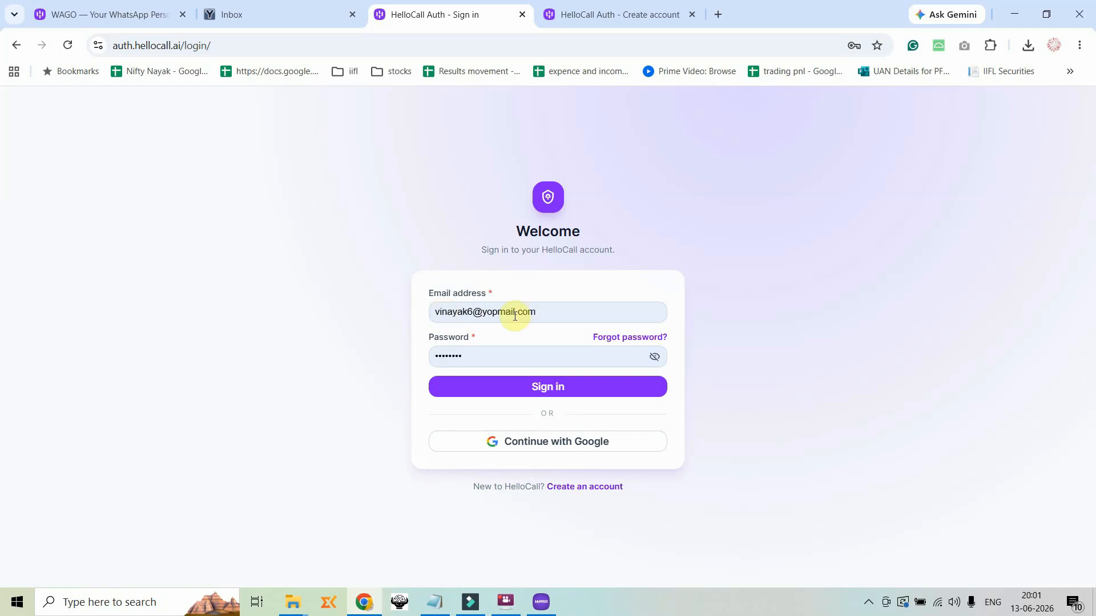
pyautogui.click(539, 393)
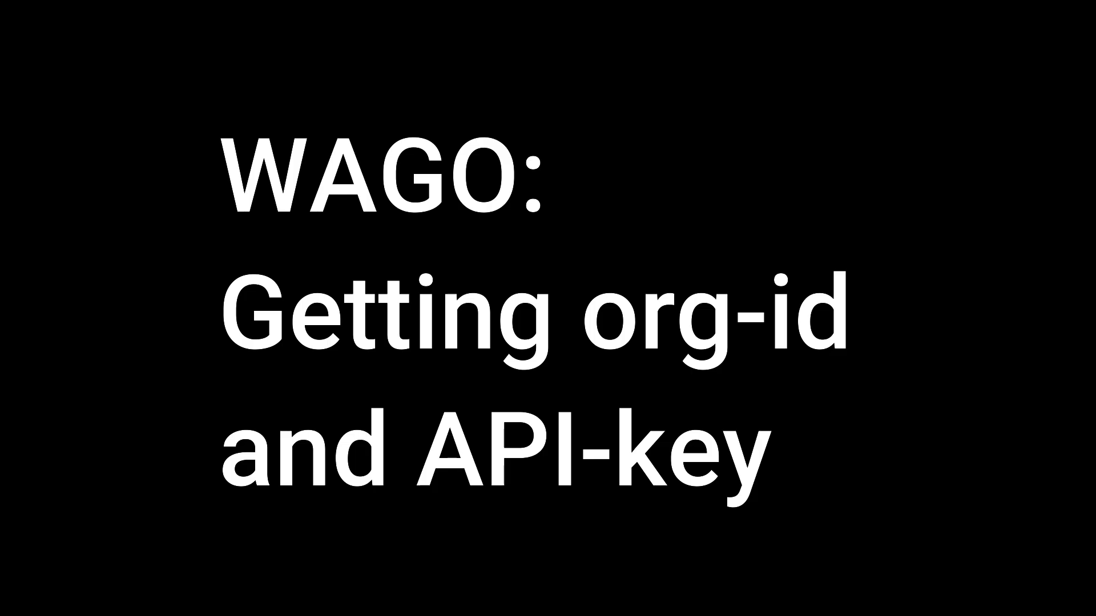
# Copy the organization ID from the HelloCall profile page and paste it into the Organization ID field of the WAGO setup
pyautogui.click(1072, 106)
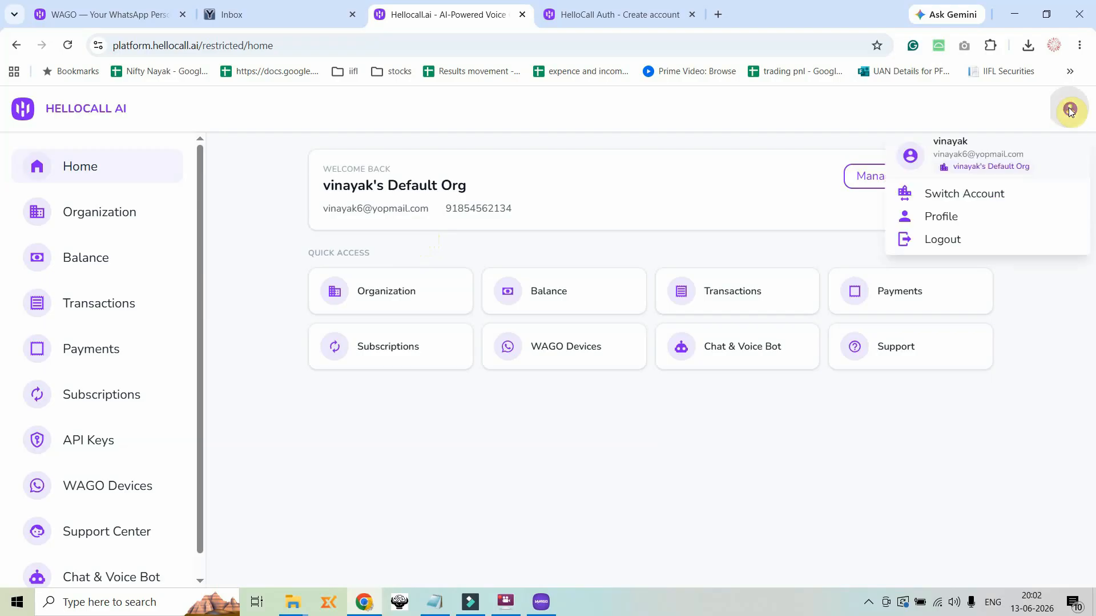
pyautogui.click(941, 217)
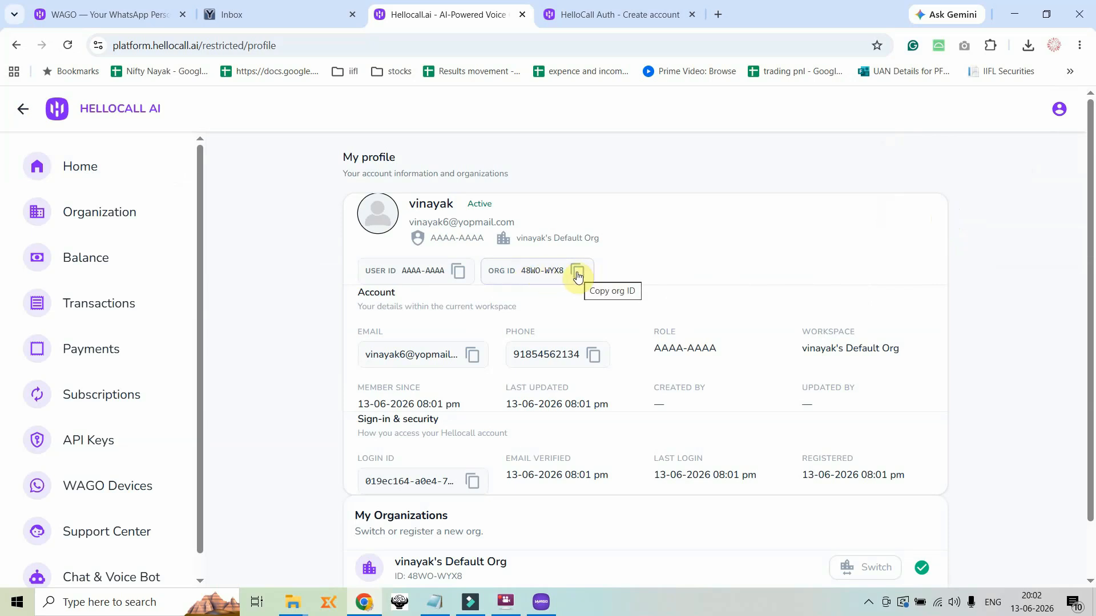
pyautogui.click(578, 275)
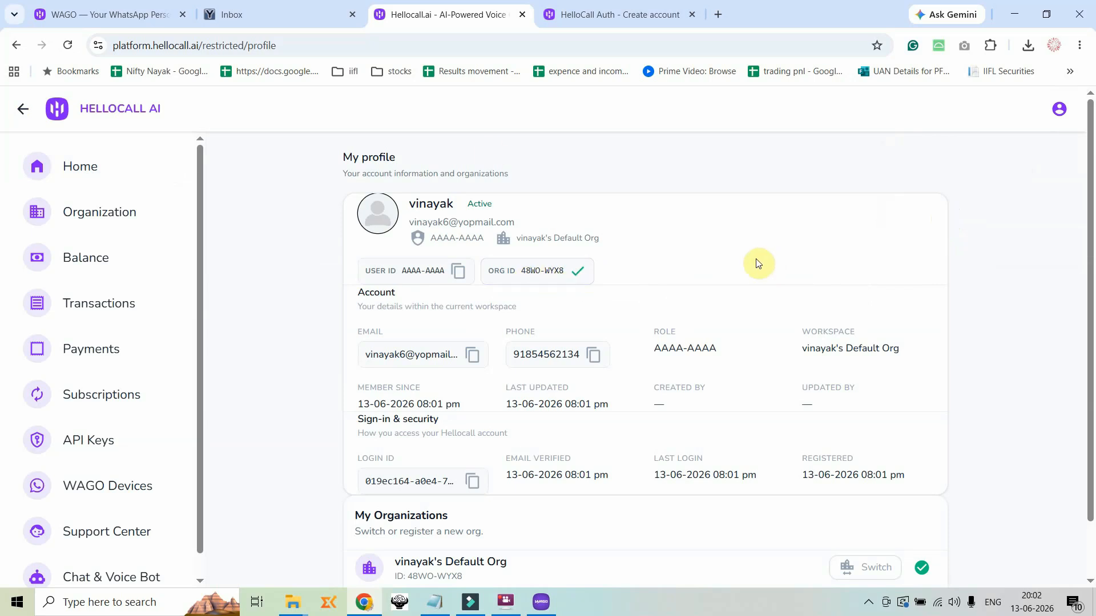
pyautogui.hotkey('alt', 'Tab')
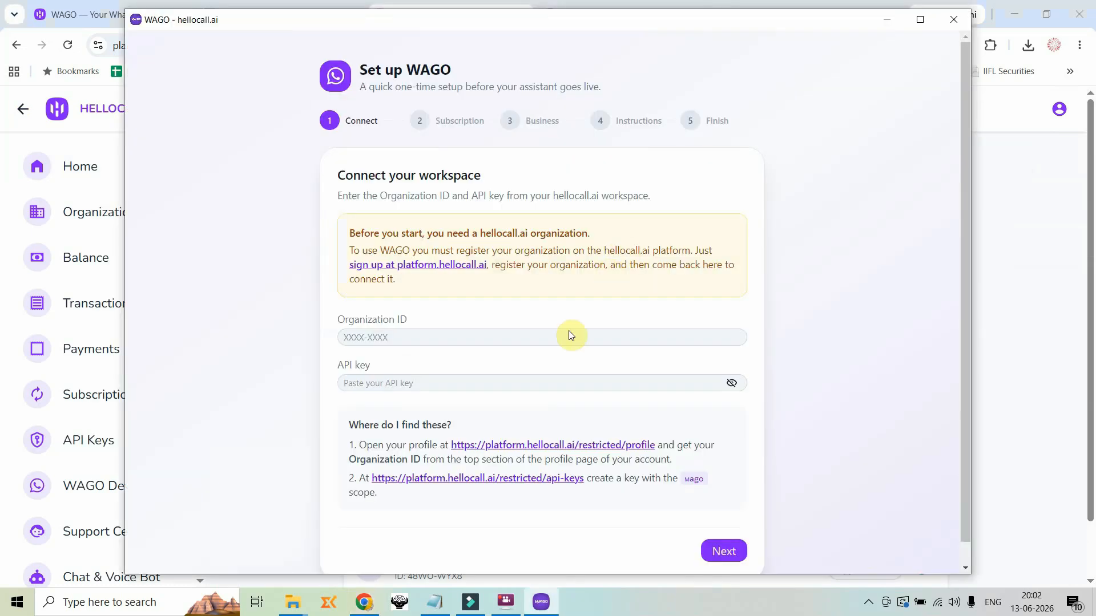
pyautogui.click(486, 341)
pyautogui.hotkey('ctrl', 'v')
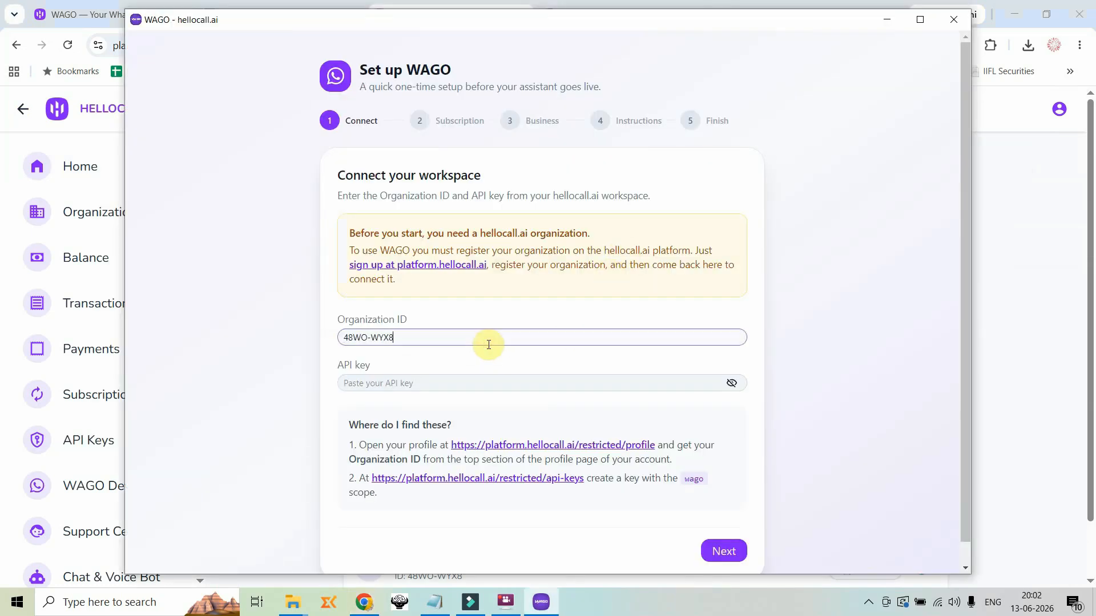
# Create an API key named wagokey with the wago scope on the HelloCall platform
pyautogui.hotkey('alt', 'Tab')
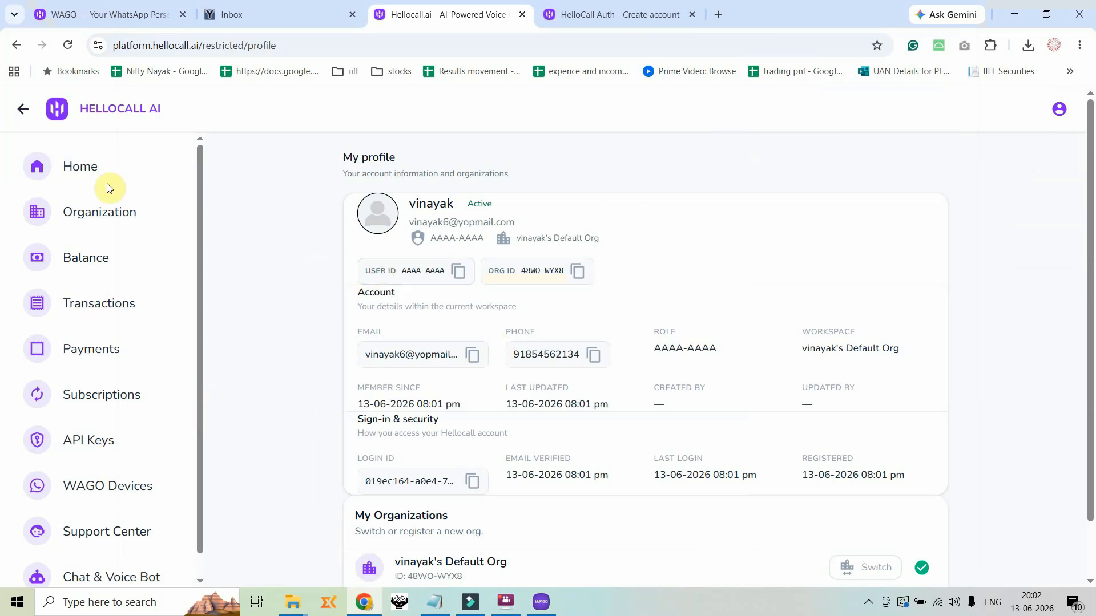
pyautogui.click(89, 442)
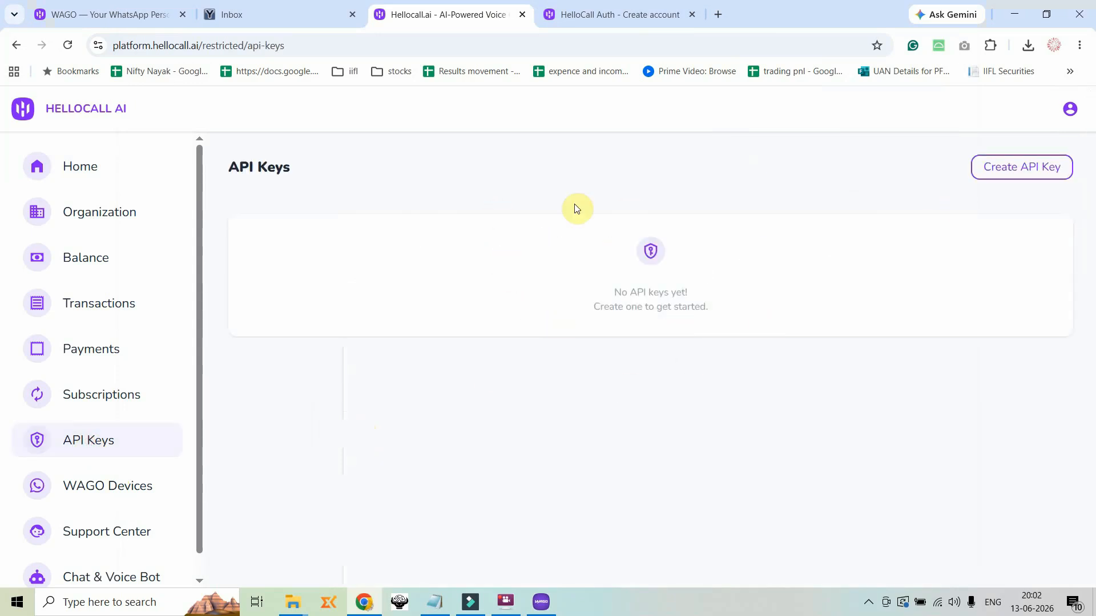
pyautogui.click(1014, 173)
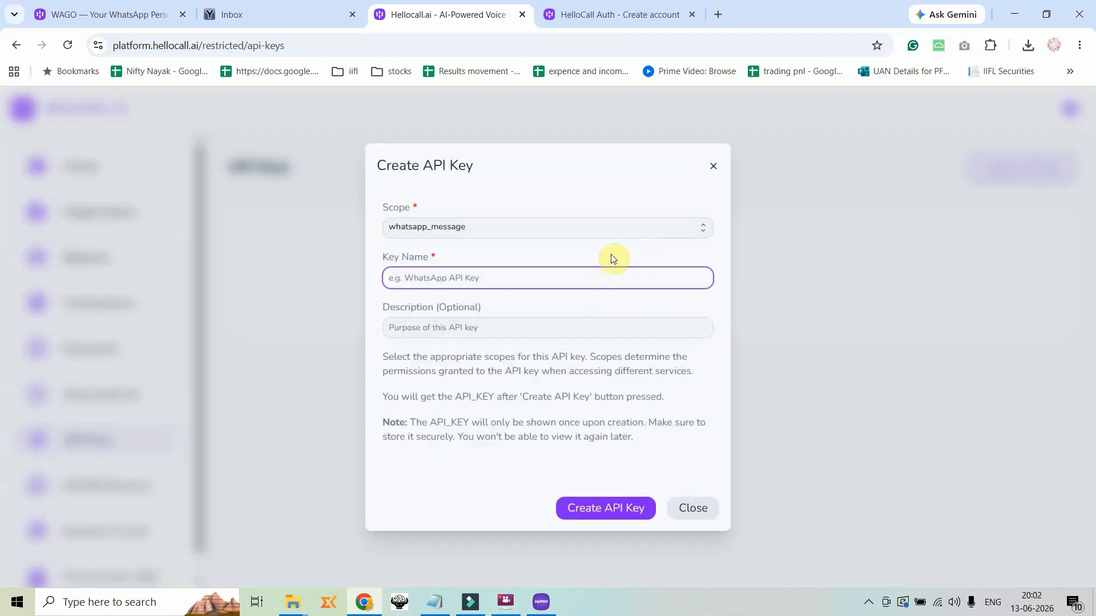
pyautogui.click(703, 230)
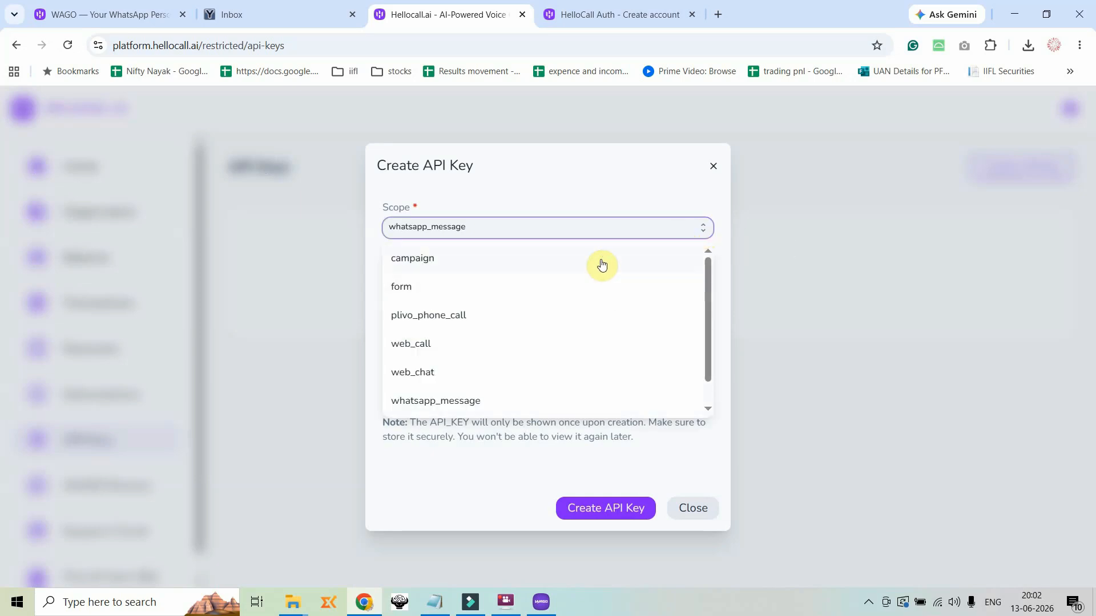
pyautogui.scroll(-1, 602, 285)
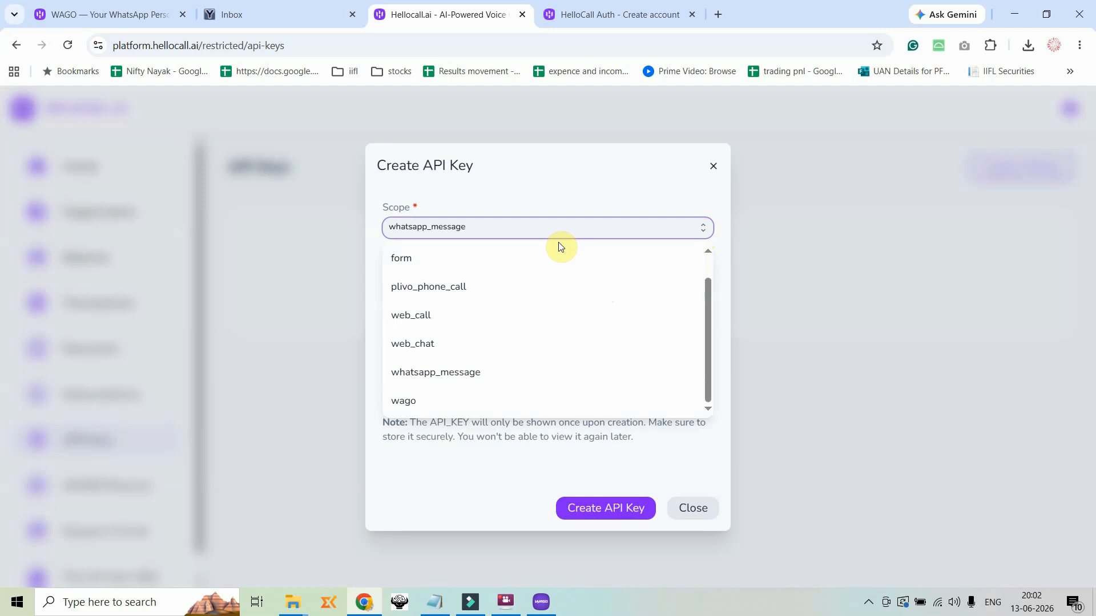
pyautogui.click(410, 403)
pyautogui.click(499, 282)
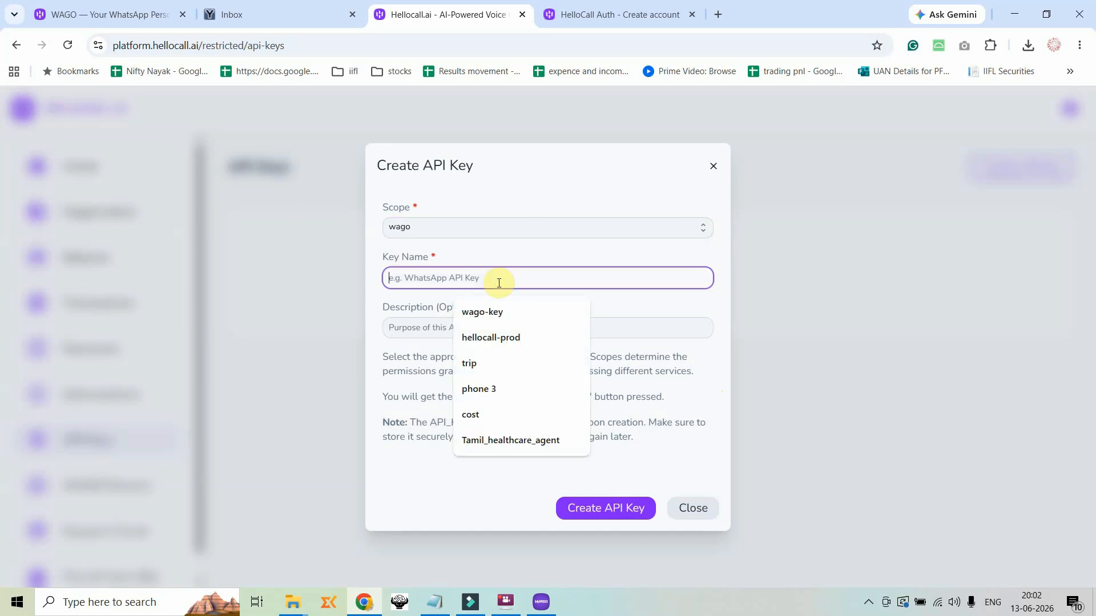
pyautogui.write('wago')
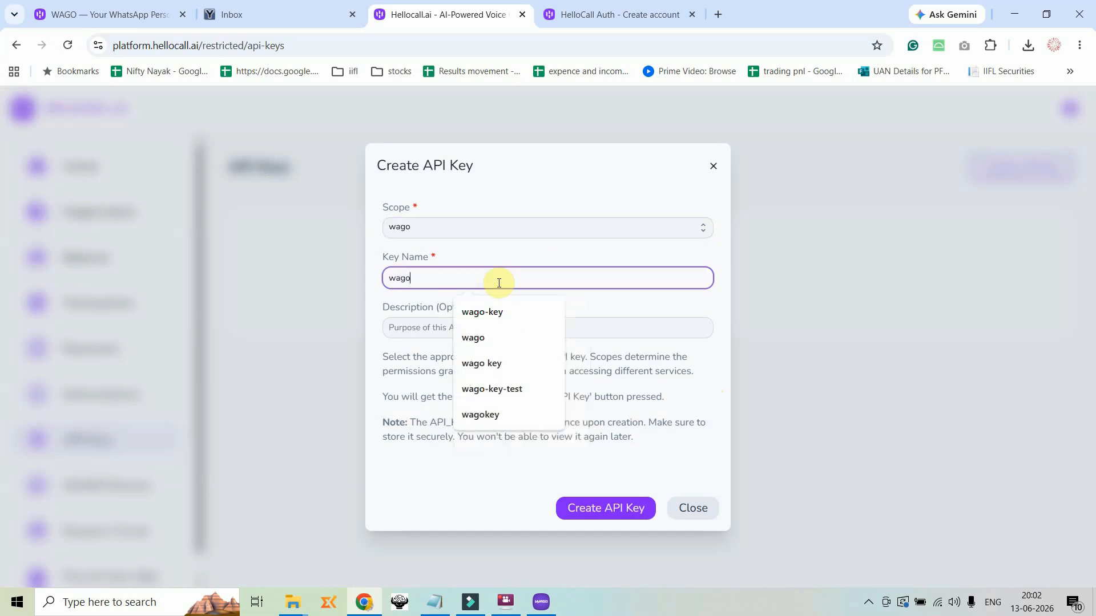
pyautogui.write('key')
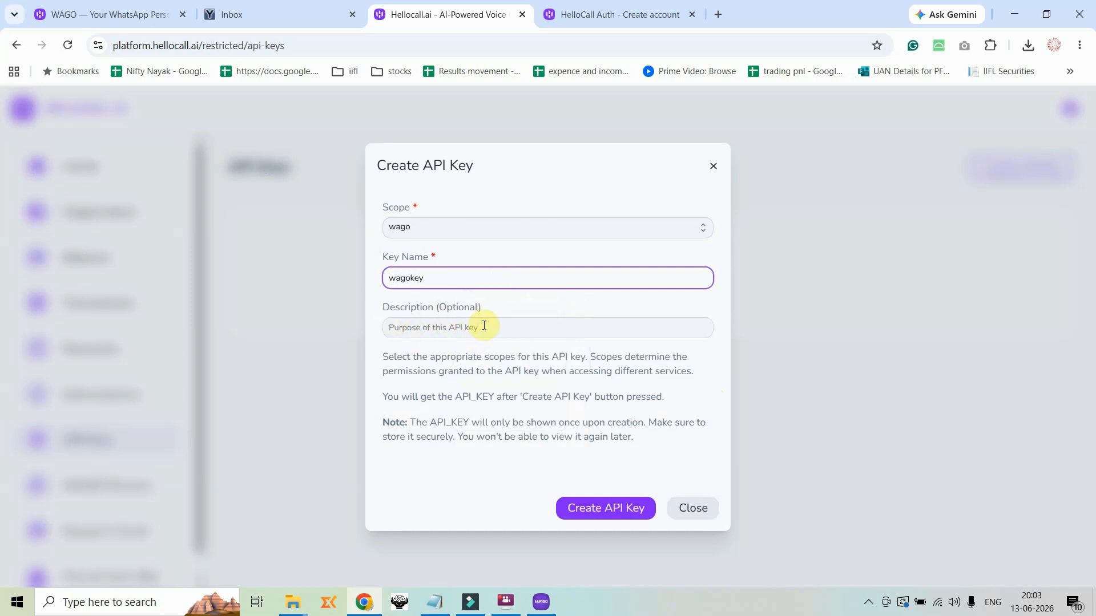
pyautogui.click(605, 510)
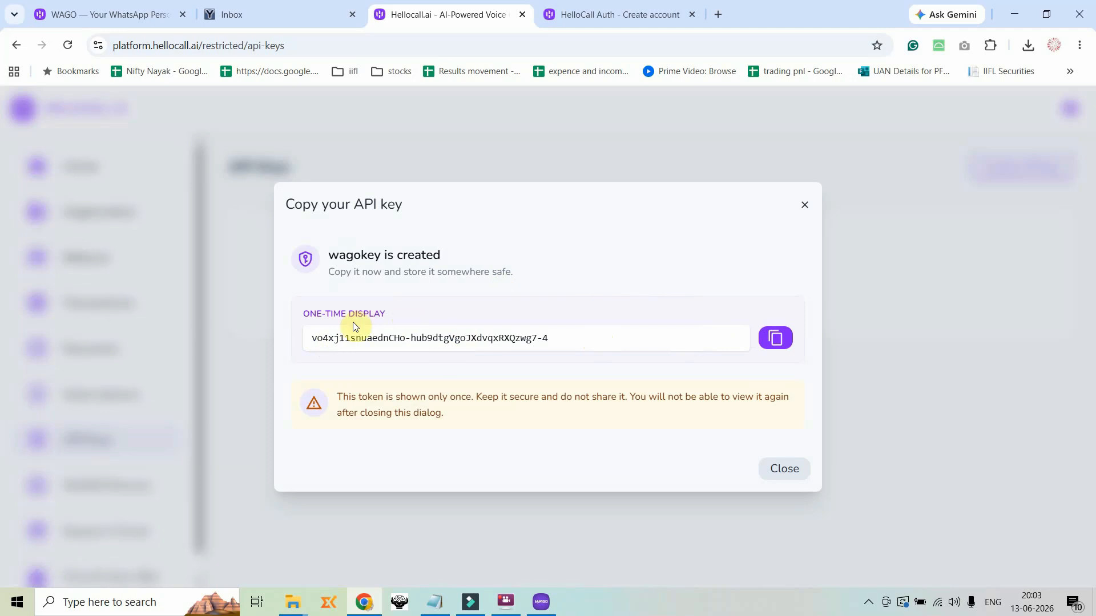
# Copy the new API key, paste it into the API key field of the WAGO setup and connect the workspace
pyautogui.click(776, 339)
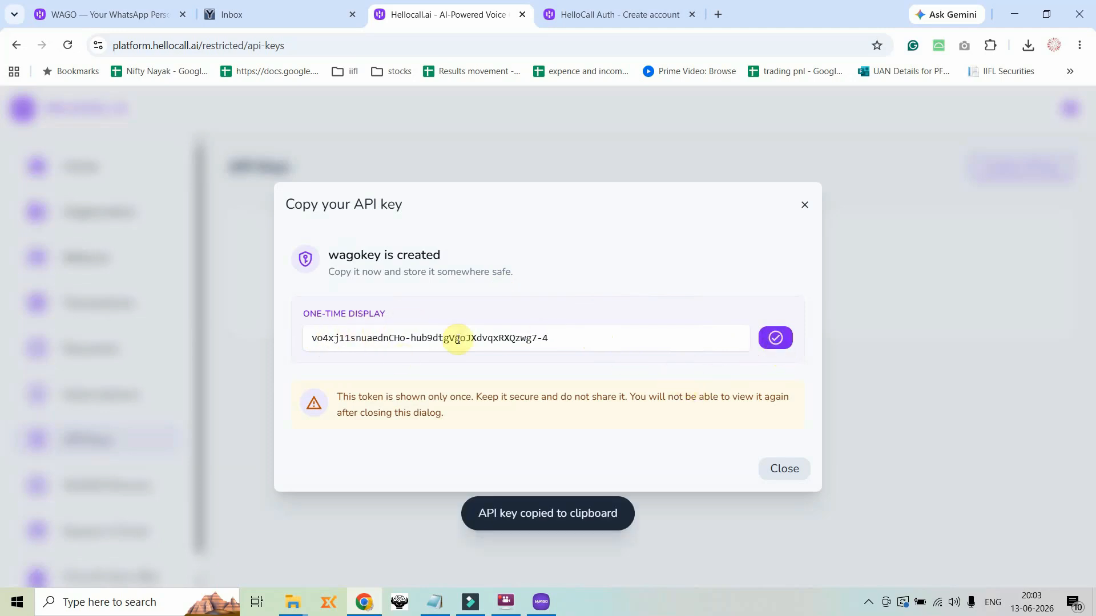
pyautogui.click(788, 468)
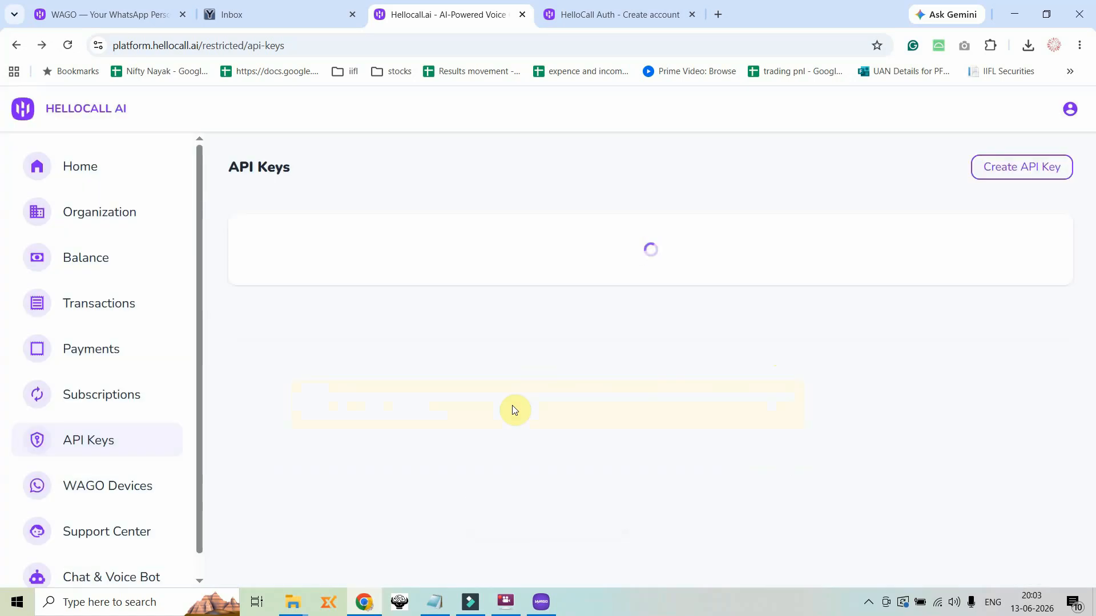
pyautogui.hotkey('alt', 'Tab')
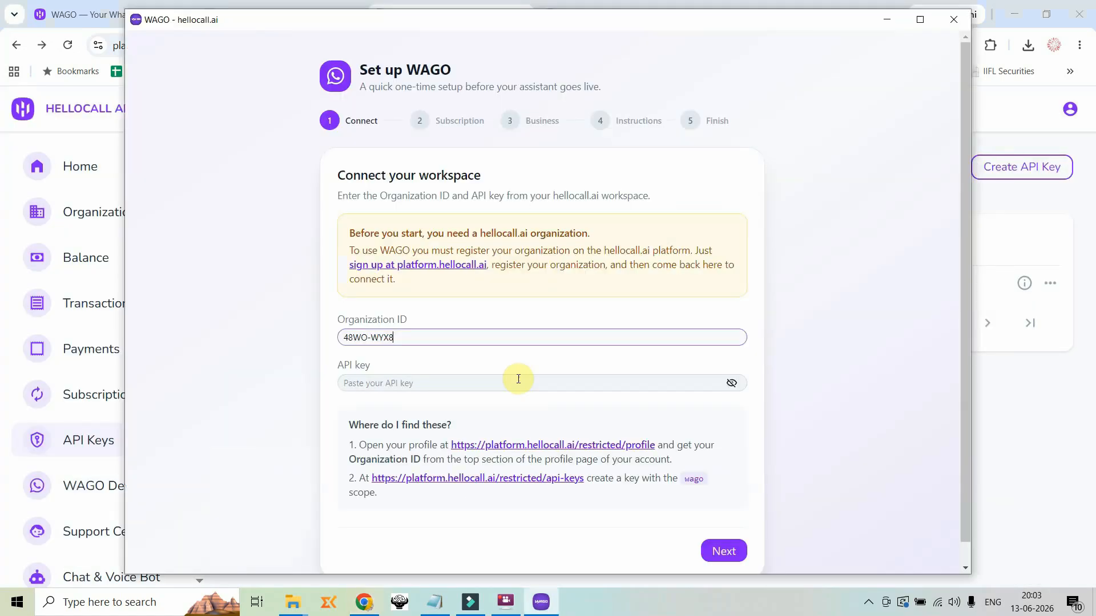
pyautogui.click(414, 383)
pyautogui.hotkey('ctrl', 'v')
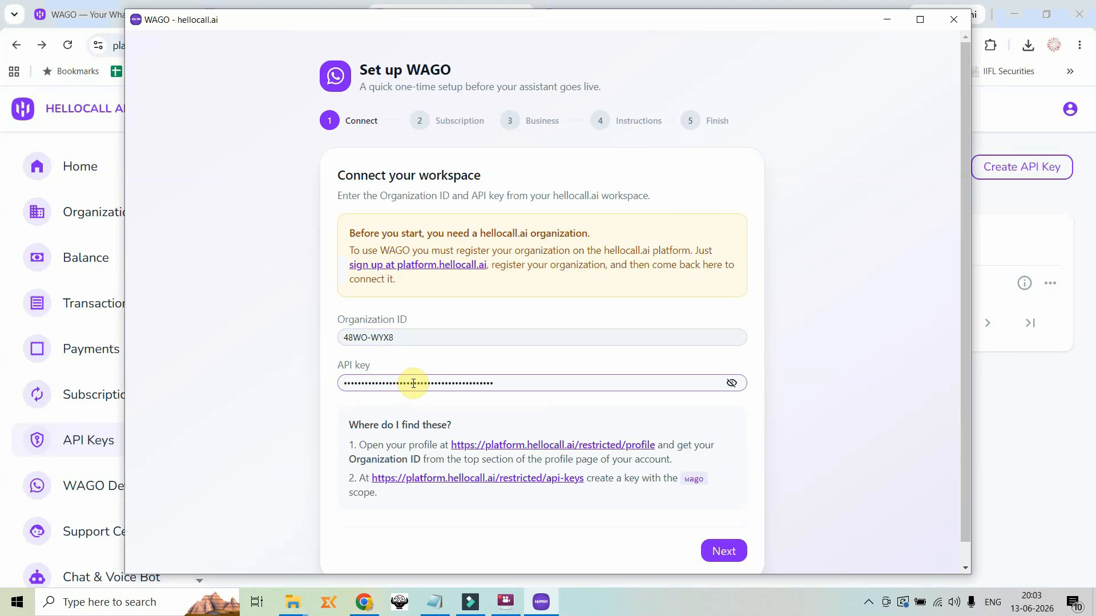
pyautogui.click(721, 550)
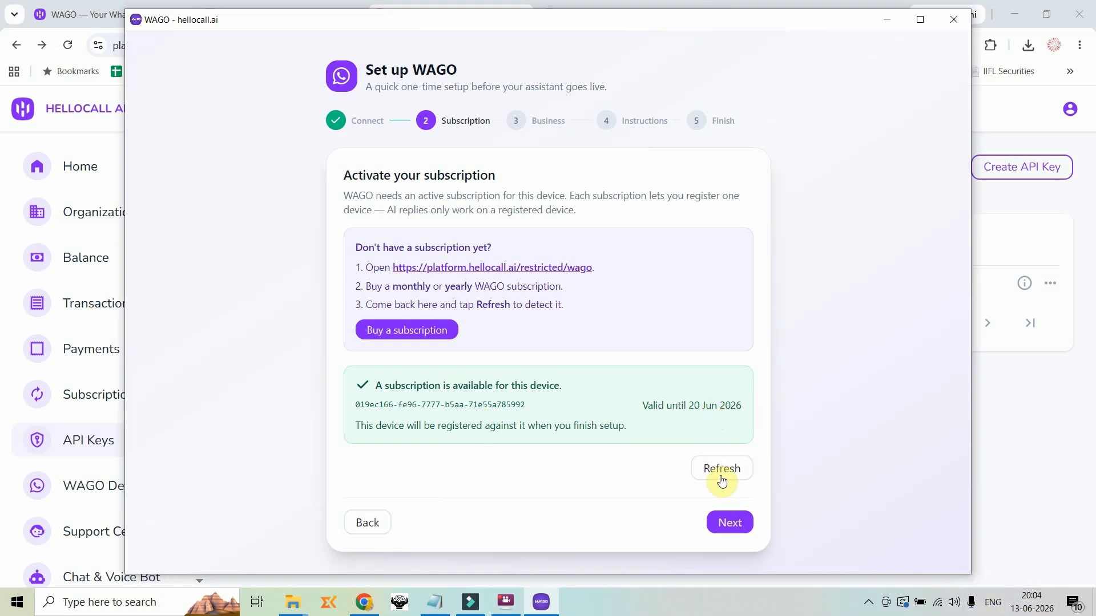
# Continue with the available subscription and enter the business name "Vinayak's pizza center" and the city Bangalore
pyautogui.click(729, 521)
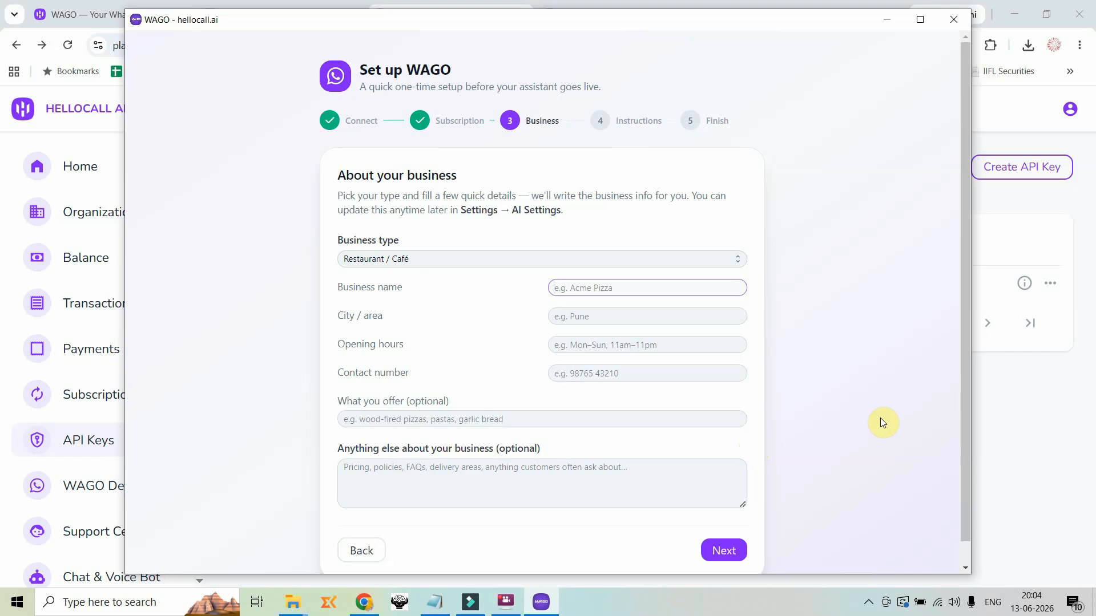
pyautogui.write("Vinayak's pizza center")
pyautogui.click(637, 315)
pyautogui.write('Bangalore')
pyautogui.press('Tab')
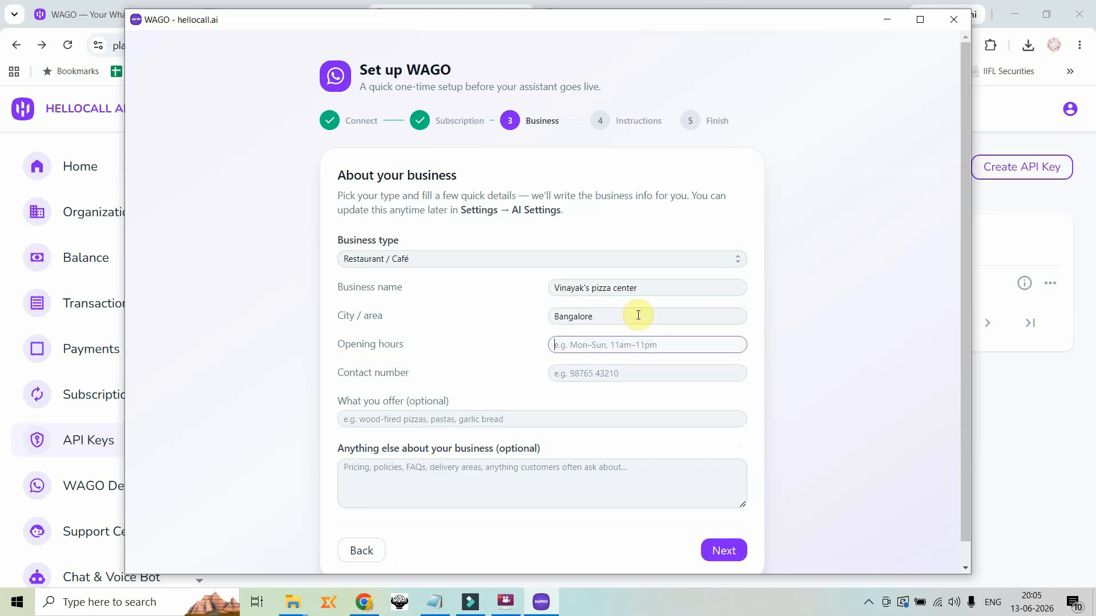
# Complete the business details with opening hours "All days, 9am to 11pm", the contact number, the offerings and the Rs100 home delivery charge
pyautogui.write('All days, 9am to 11pm')
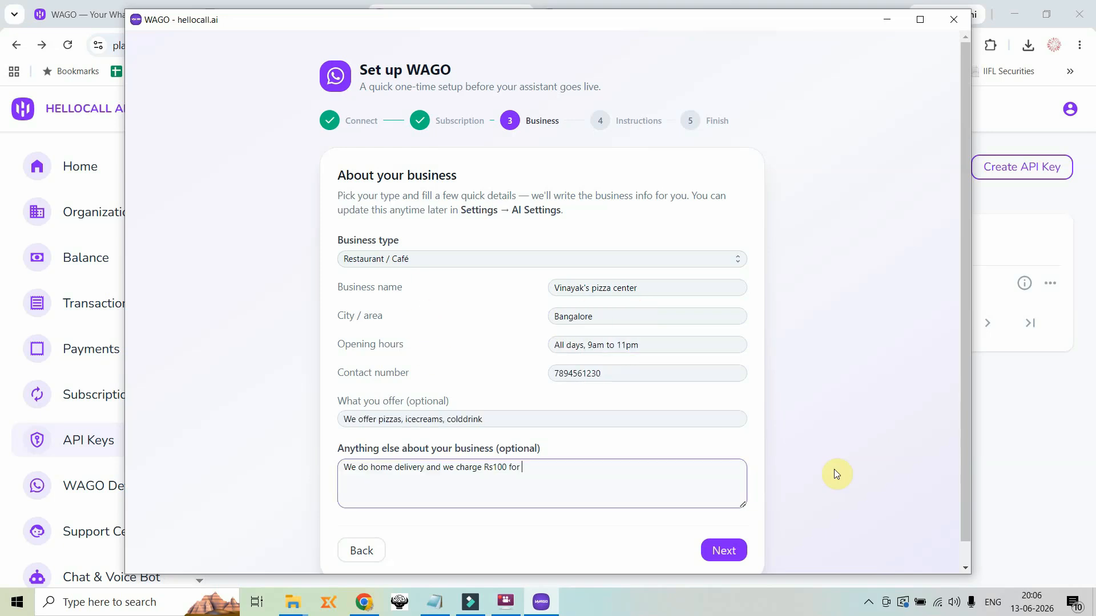
pyautogui.write('each order.')
pyautogui.click(724, 550)
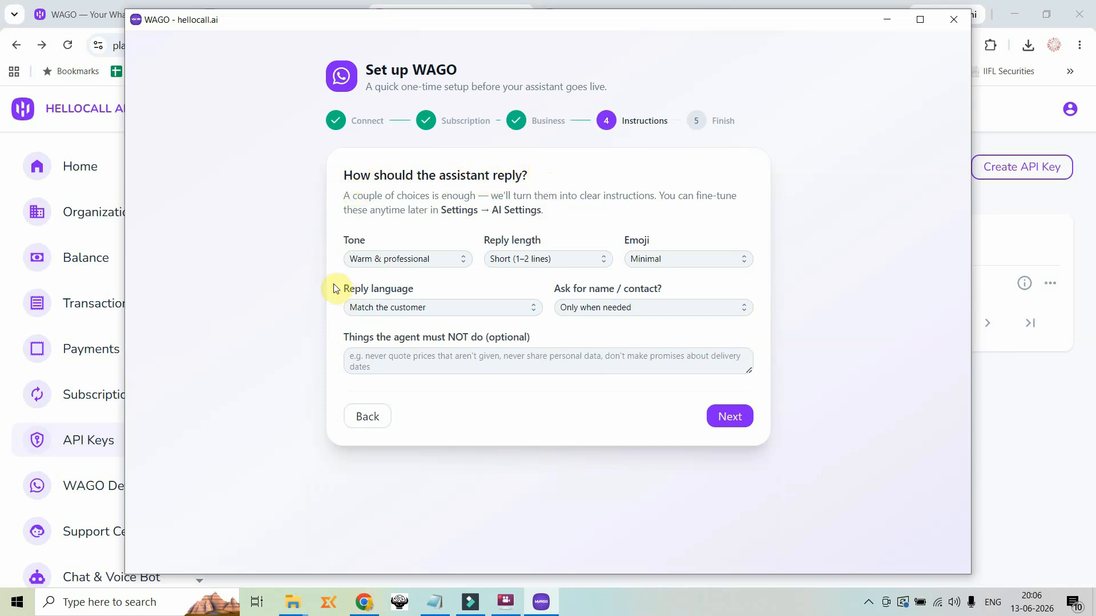
# Set the assistant's tone to Warm & professional, keep short replies in the customer's language, forbid order or delivery commitments, and finish the setup
pyautogui.click(403, 261)
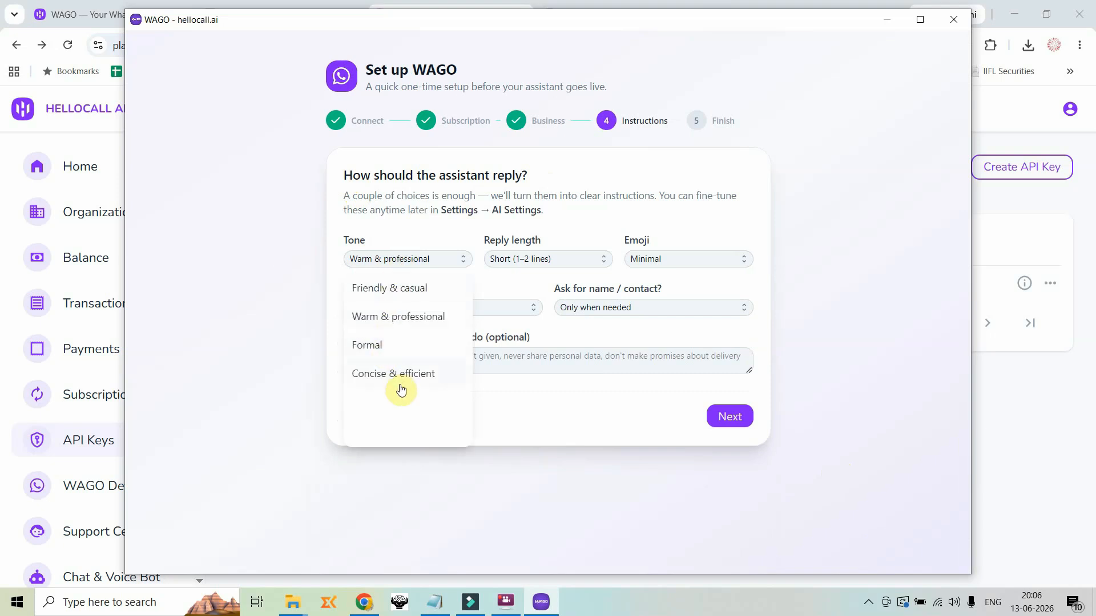
pyautogui.click(402, 316)
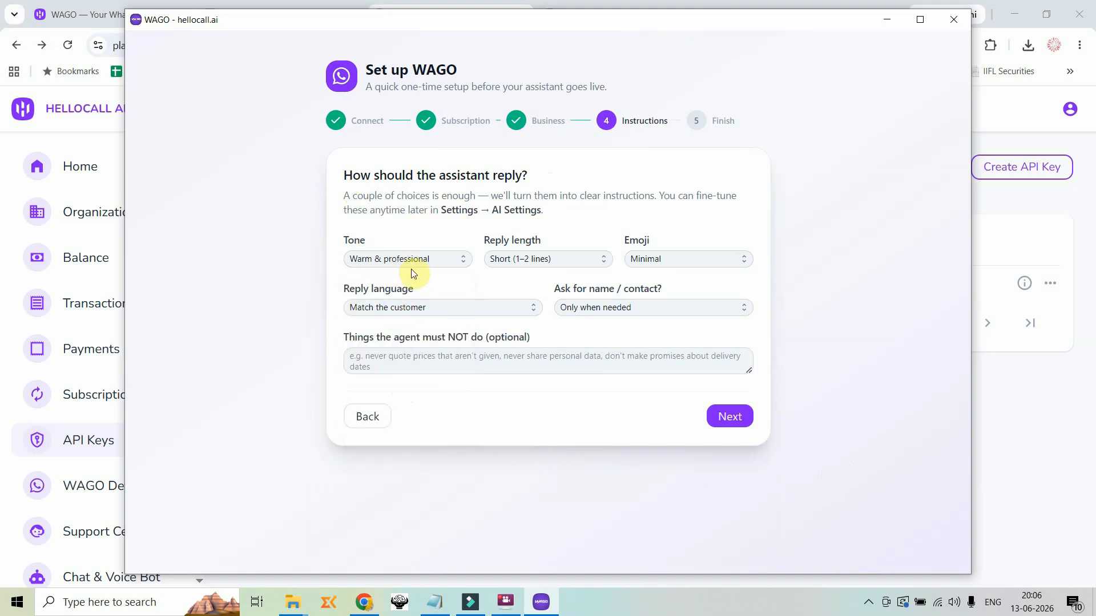
pyautogui.click(520, 264)
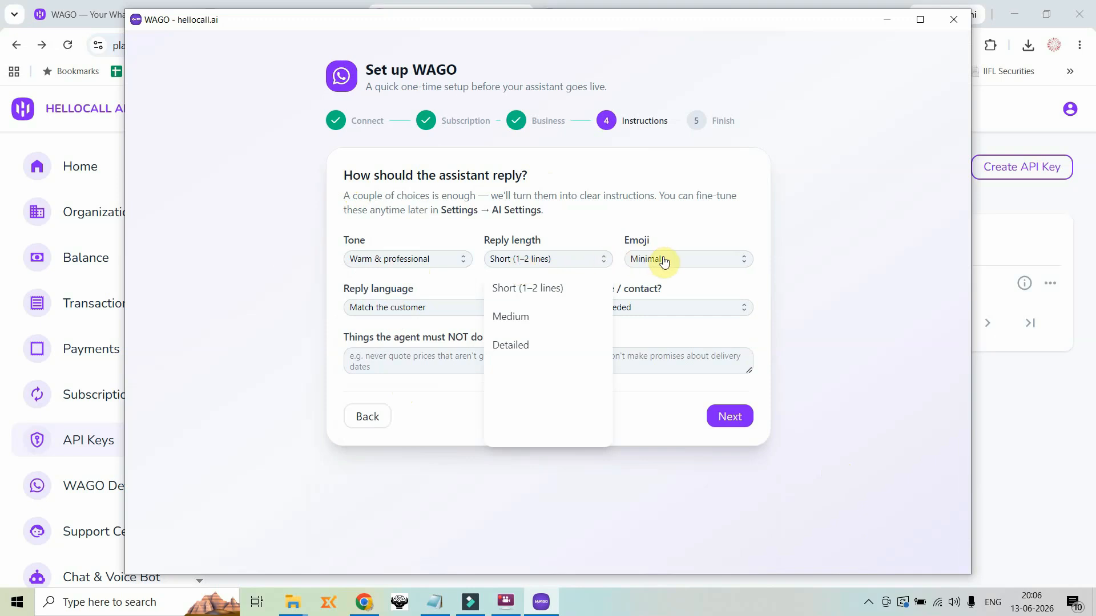
pyautogui.click(676, 218)
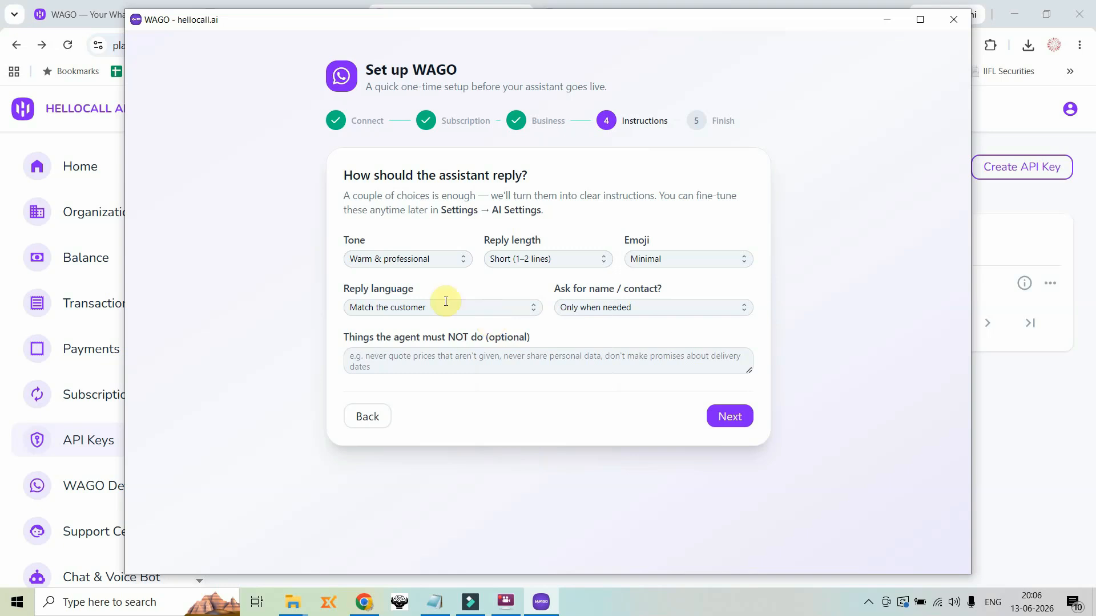
pyautogui.click(429, 307)
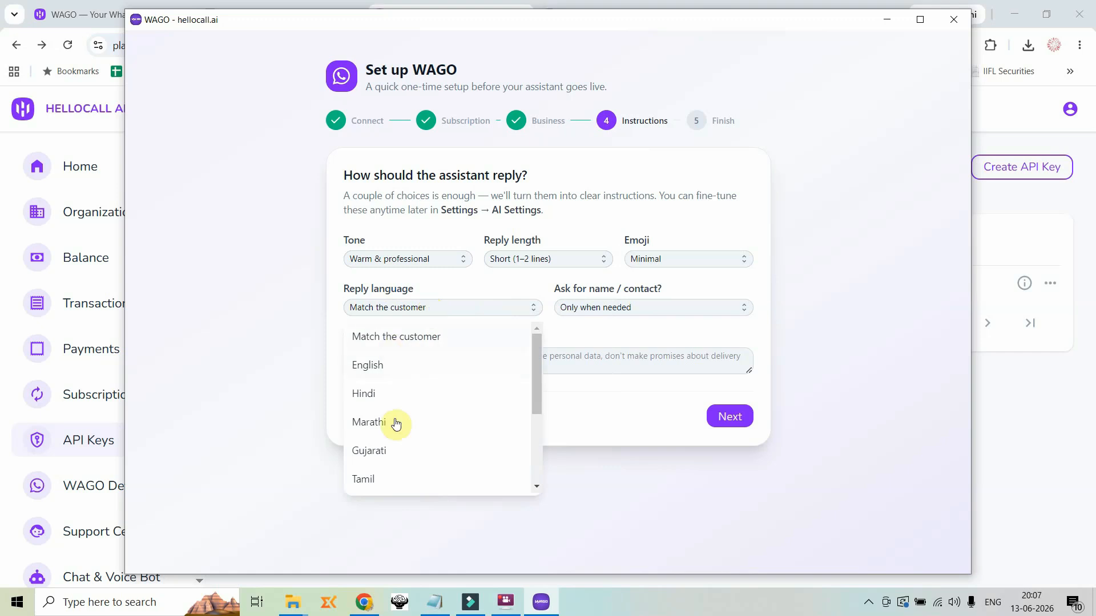
pyautogui.click(414, 340)
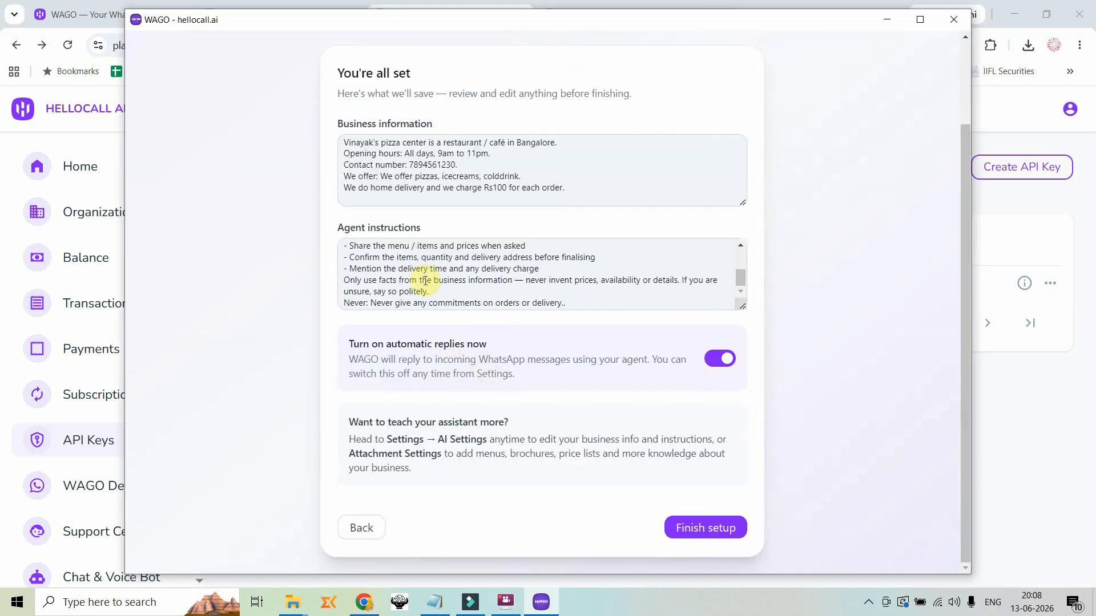
pyautogui.click(702, 531)
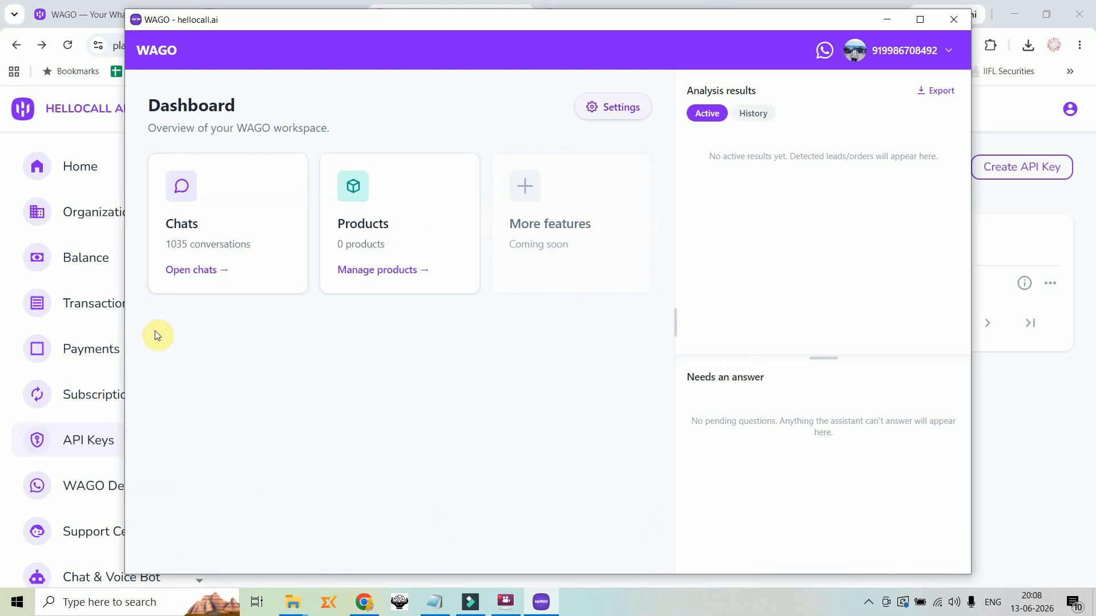
# Open the agent settings under AI Settings to check the assistant's business information and instructions
pyautogui.click(617, 111)
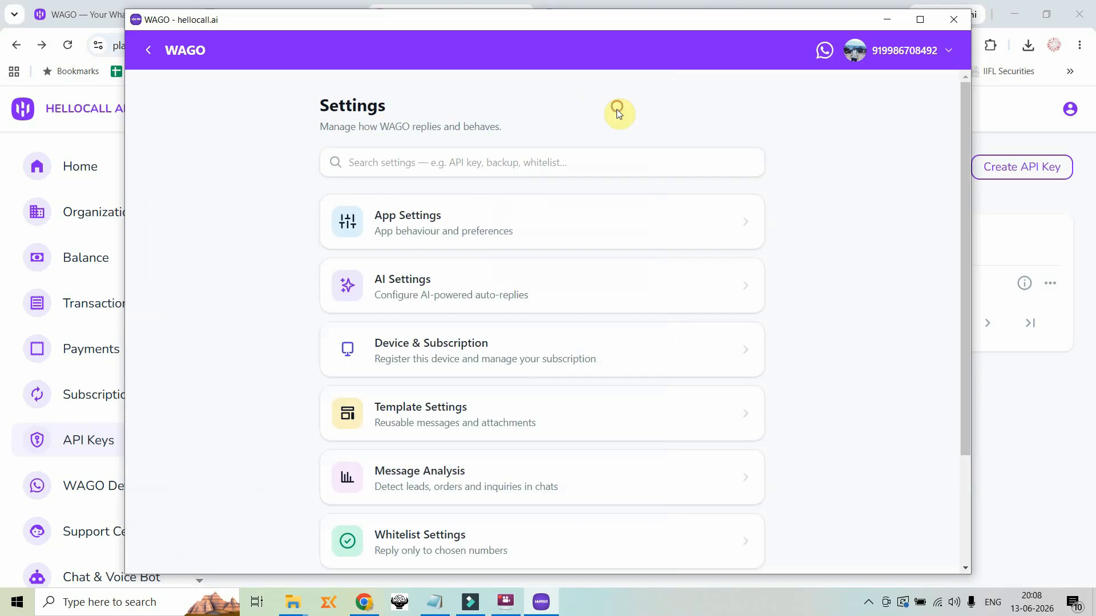
pyautogui.click(408, 284)
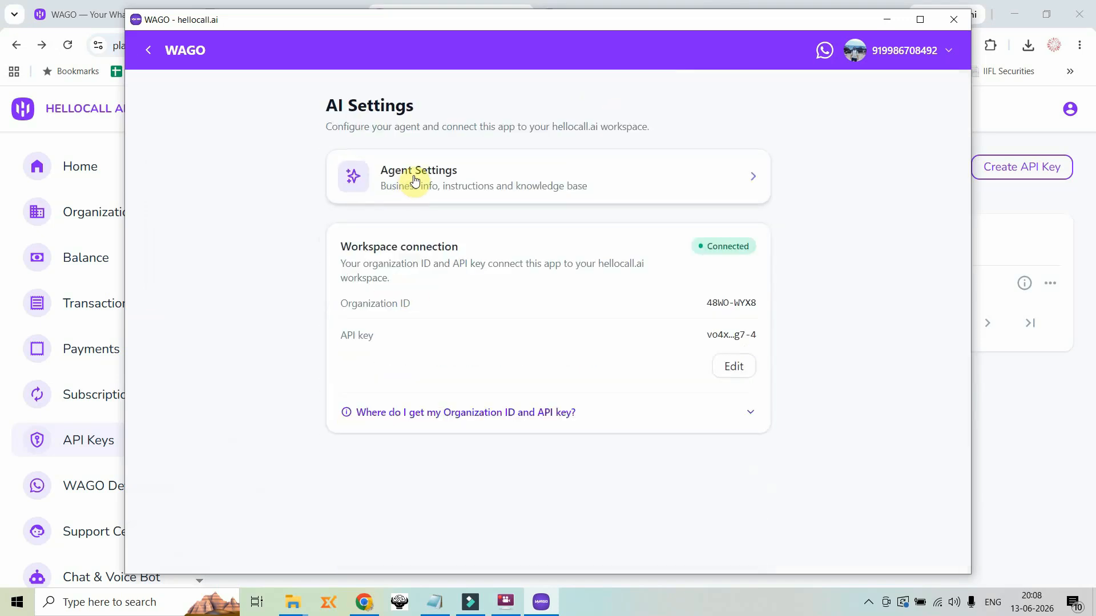
pyautogui.click(412, 175)
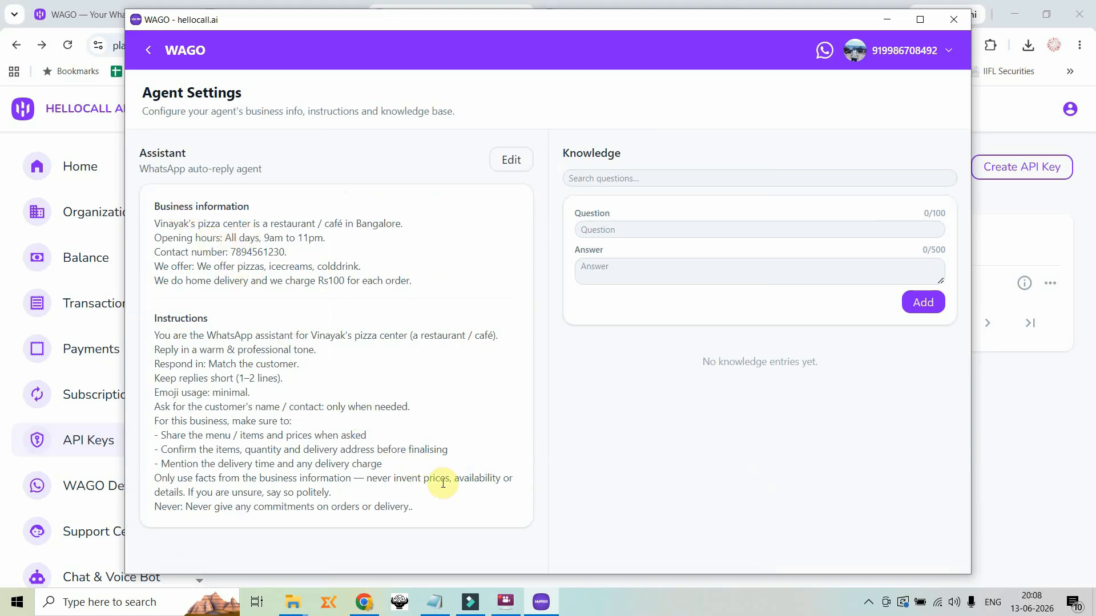
# Review the pizza questions and answers in the Notepad notes and in the agent's Knowledge list
pyautogui.hotkey('alt', 'Tab')
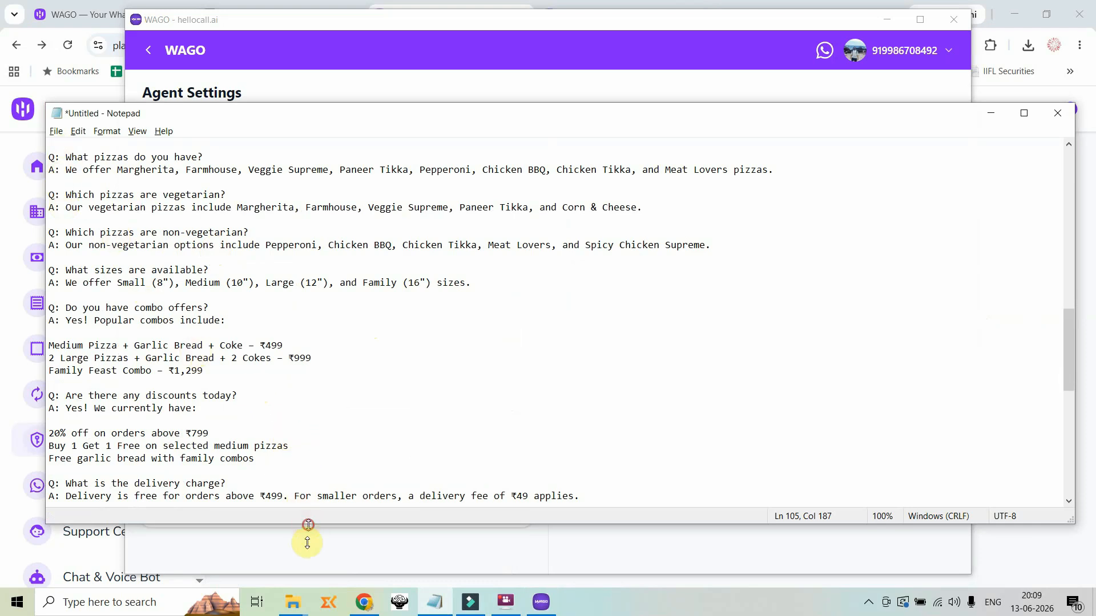
pyautogui.moveTo(306, 523); pyautogui.dragTo(306, 574)
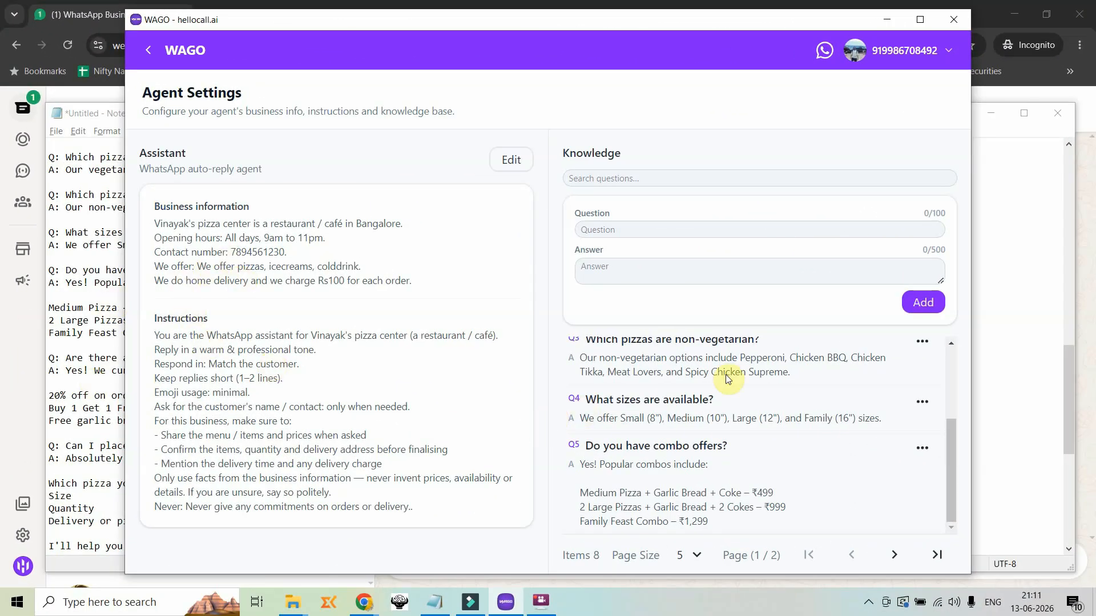
pyautogui.scroll(2, 635, 423)
pyautogui.scroll(-2, 634, 412)
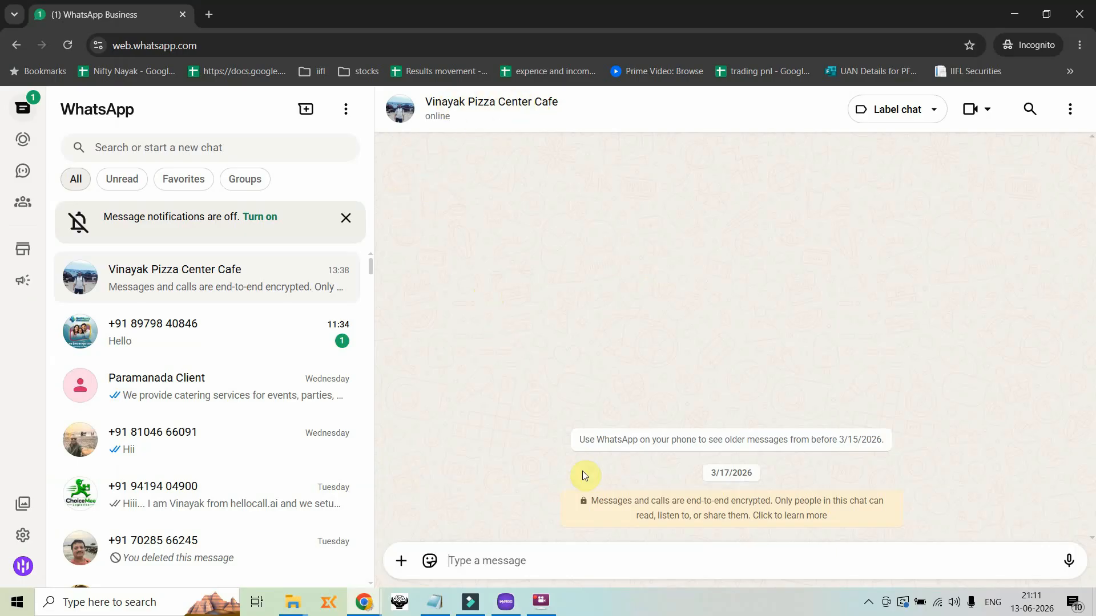
# Send the test message "Hi" to the pizza center's chat in WhatsApp Web
pyautogui.click(529, 559)
pyautogui.write('Hi')
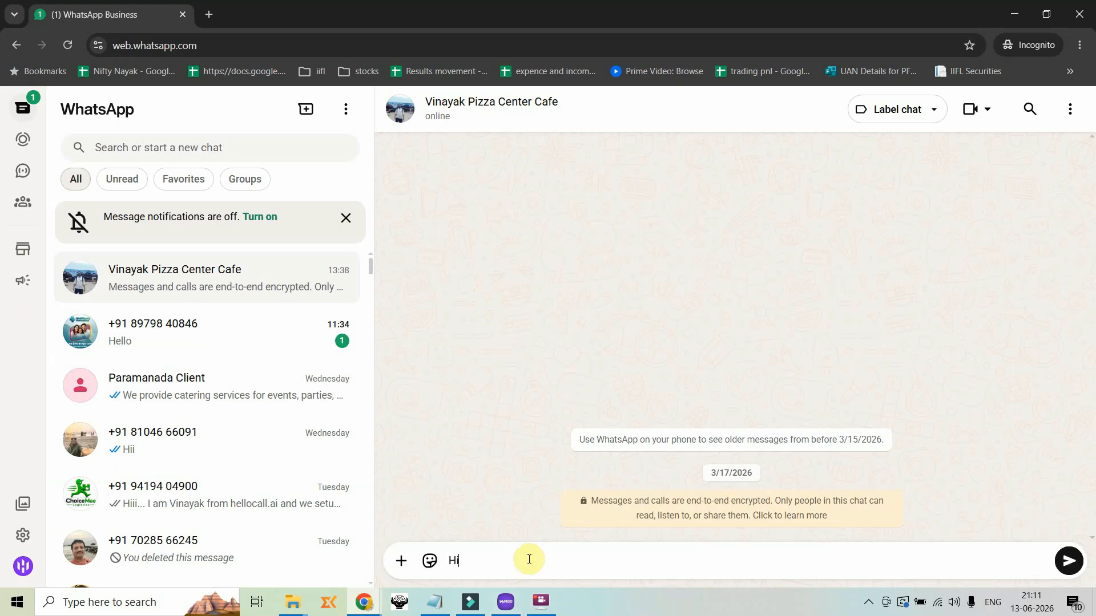
pyautogui.press('Return')
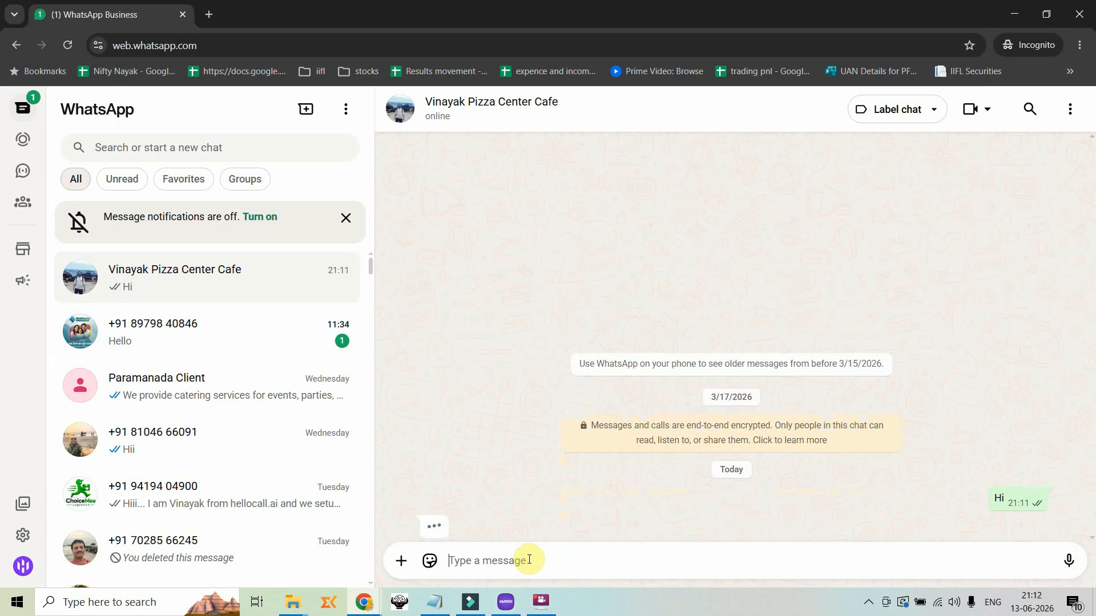
# Send the question "Can you tell me about the combos you have?" in the pizza center's chat
pyautogui.write('c')
pyautogui.press('BackSpace')
pyautogui.write('Can you t')
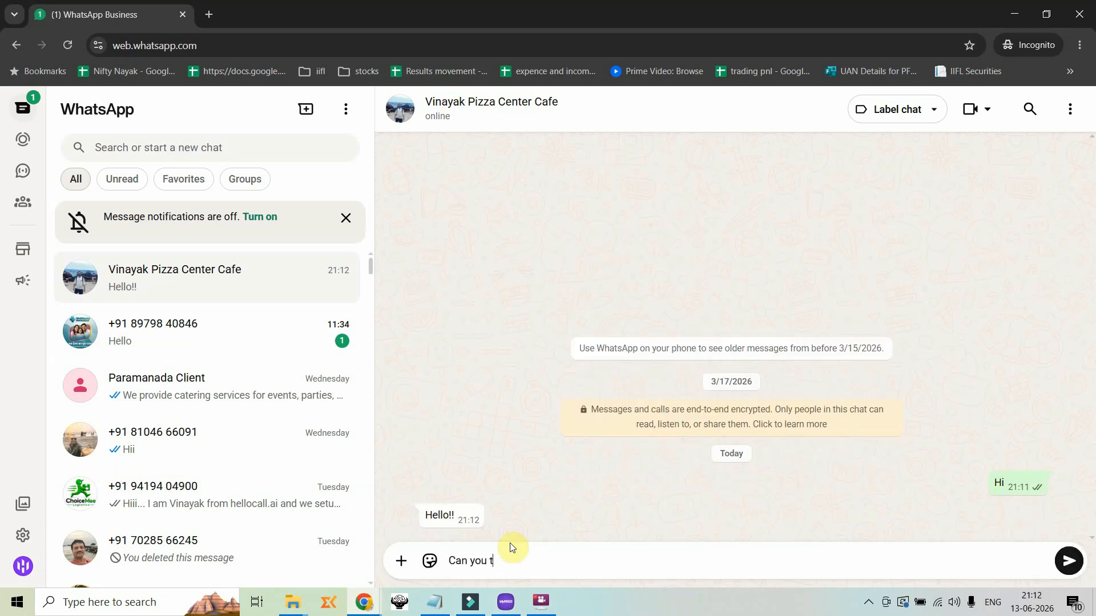
pyautogui.write('ell me about the combos you have?')
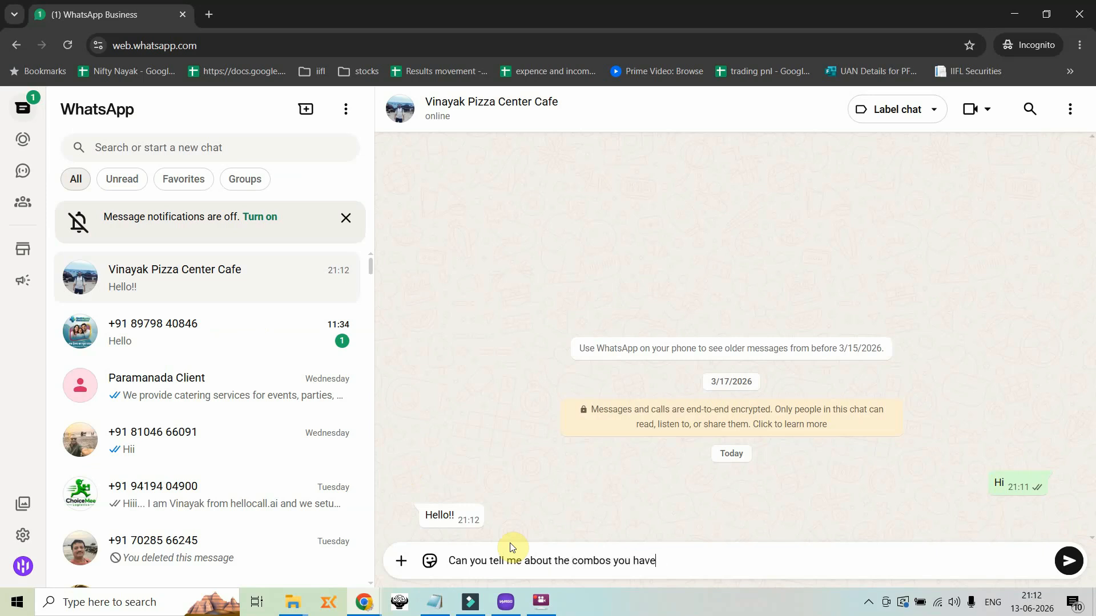
pyautogui.press('Return')
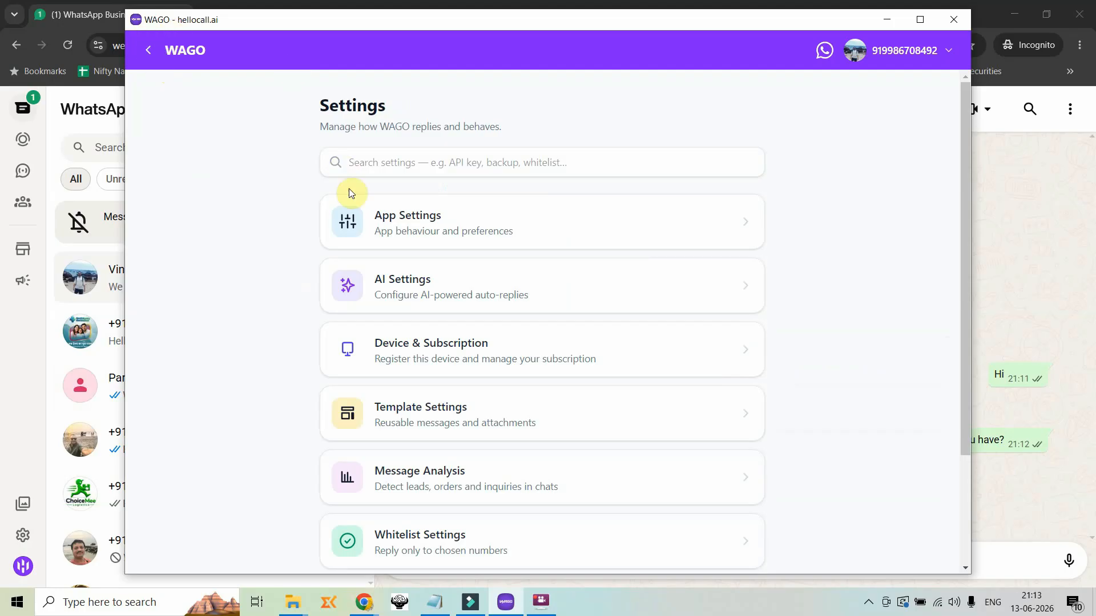
# Start a new message template named Menu in WAGO's Template Settings
pyautogui.scroll(-1, 377, 229)
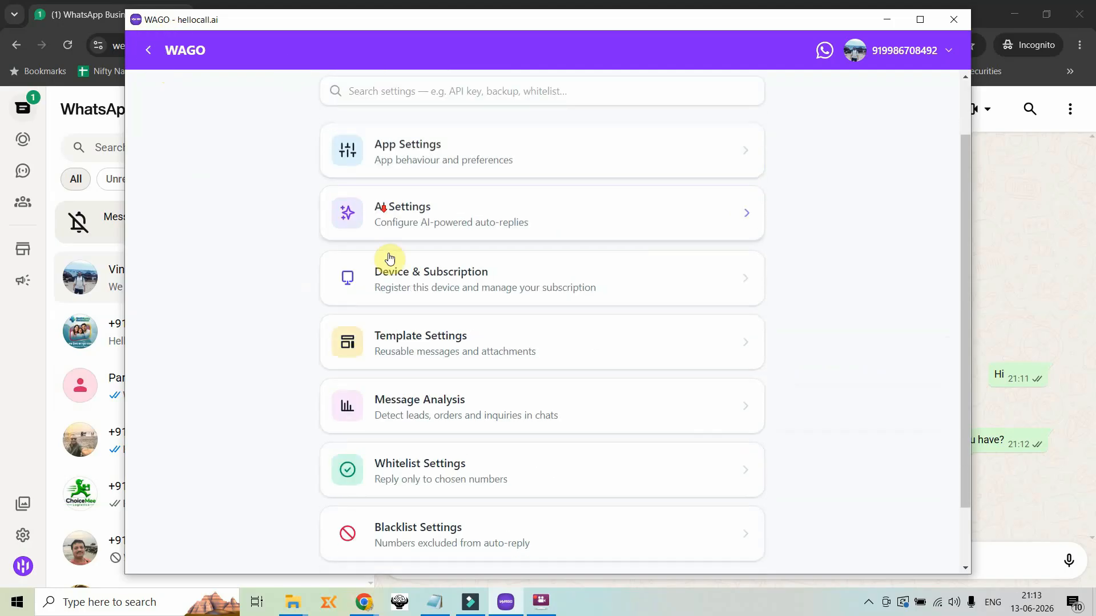
pyautogui.click(446, 351)
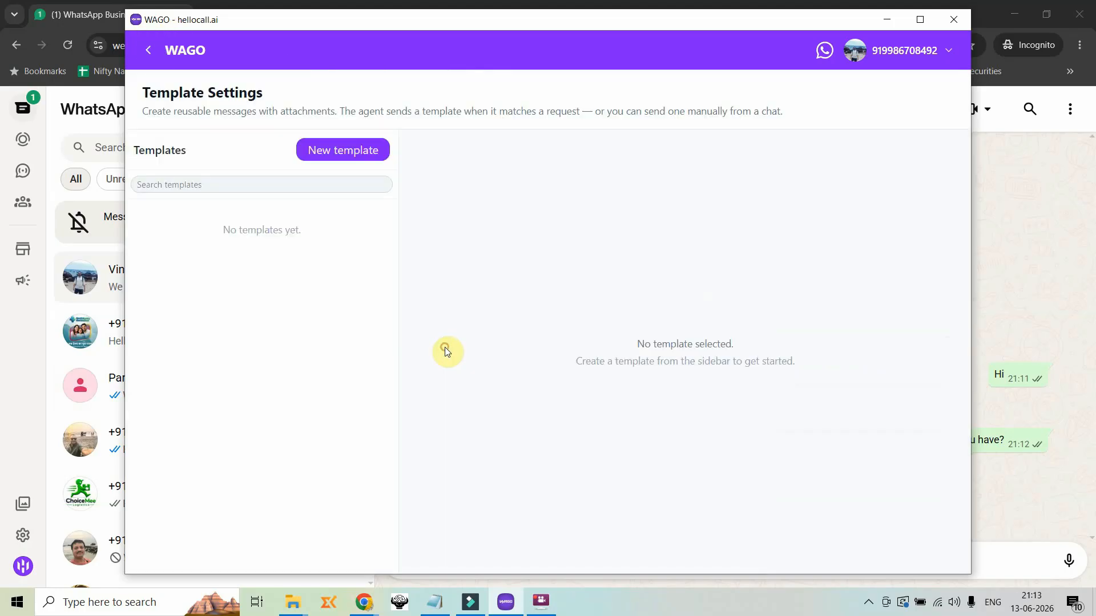
pyautogui.click(336, 155)
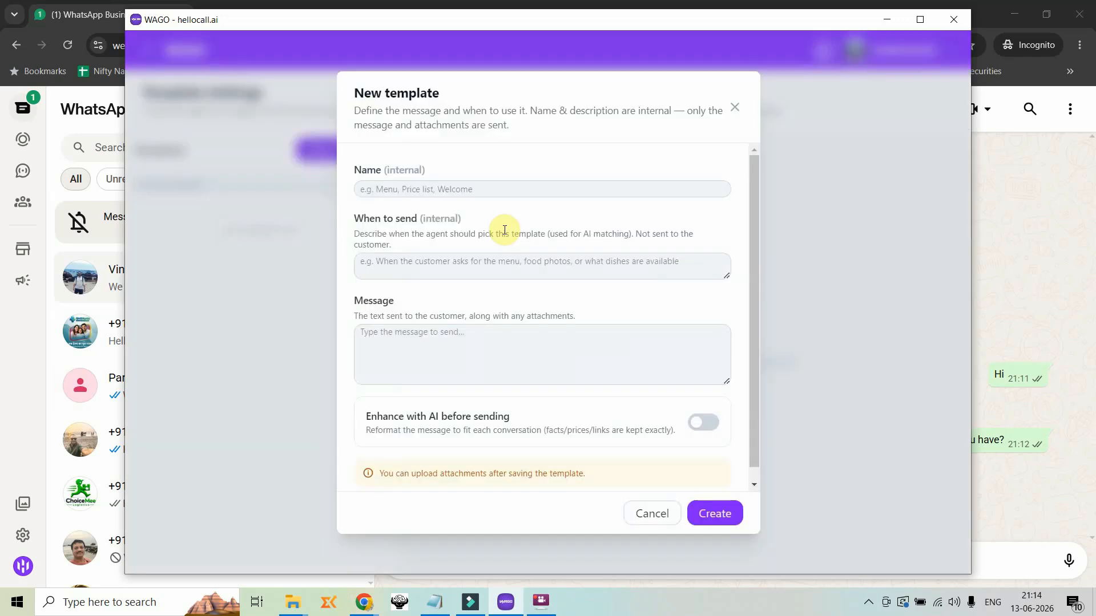
pyautogui.click(485, 186)
pyautogui.write('Menu')
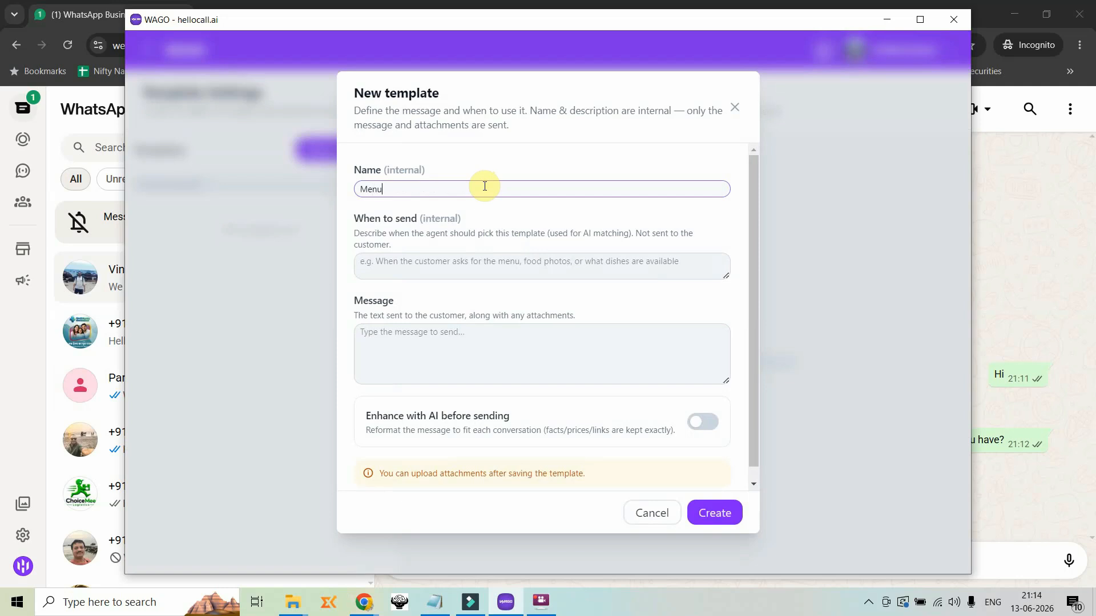
# Set the template's sending condition to "If the user asks for the menu" and its message to "This is the menu", and create it
pyautogui.click(489, 268)
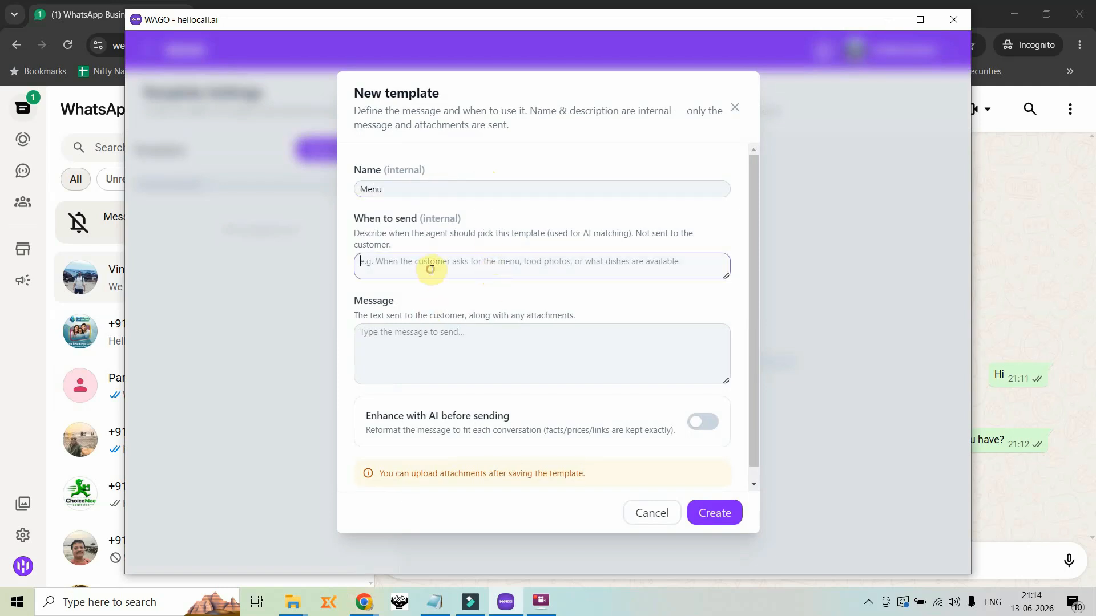
pyautogui.write('If the user asks for the menu')
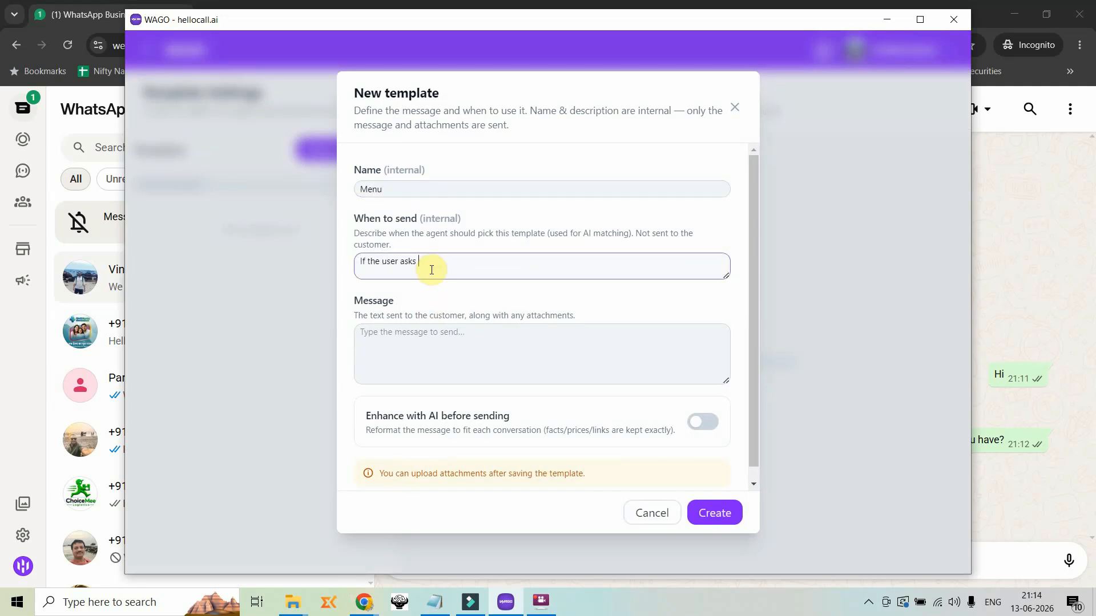
pyautogui.click(465, 344)
pyautogui.write('This is the menu')
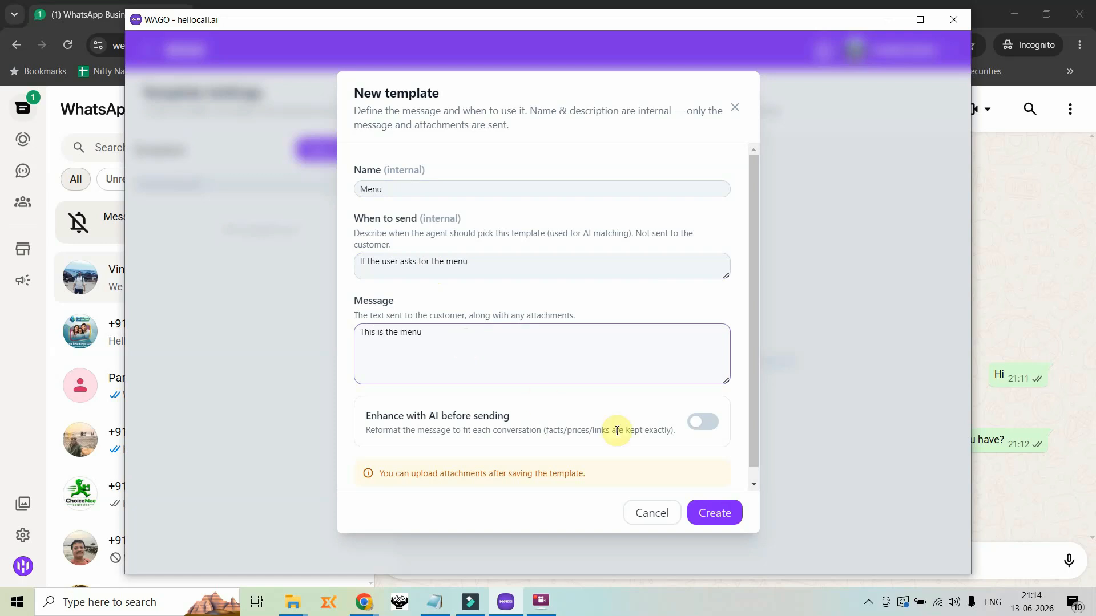
pyautogui.click(715, 512)
# Attach the pizza menu picture to the Menu template as an image, cropping it to the full picture
pyautogui.click(637, 285)
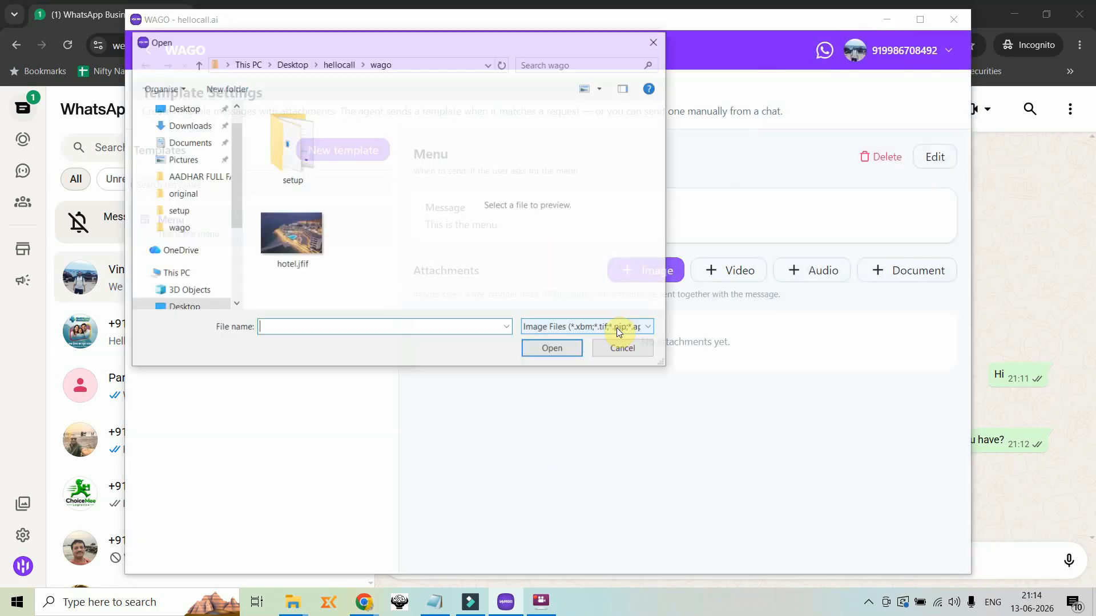
pyautogui.doubleClick(320, 204)
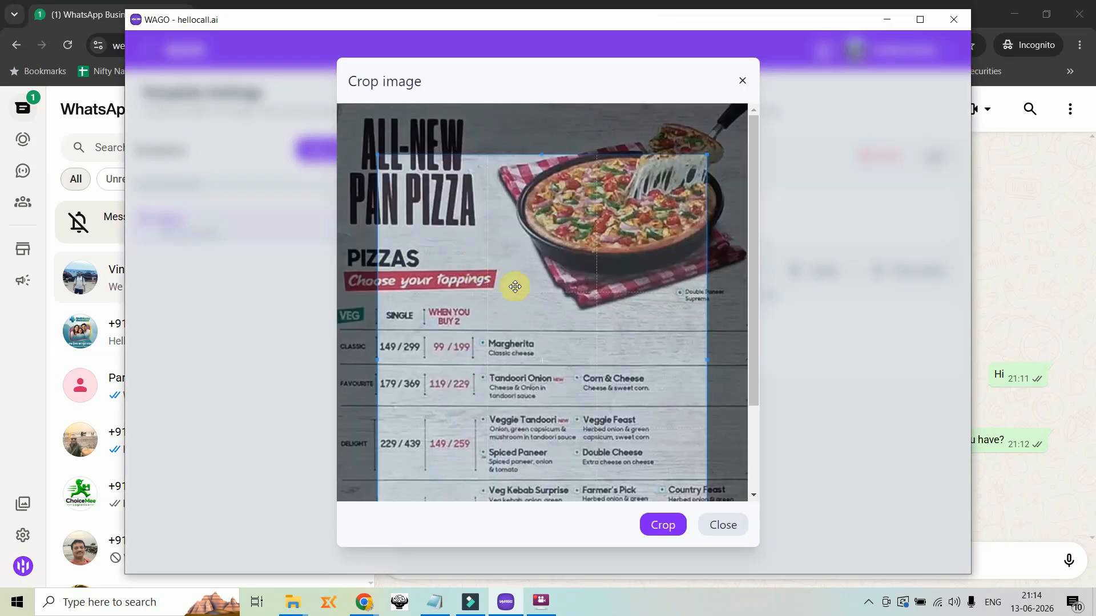
pyautogui.scroll(-2, 706, 459)
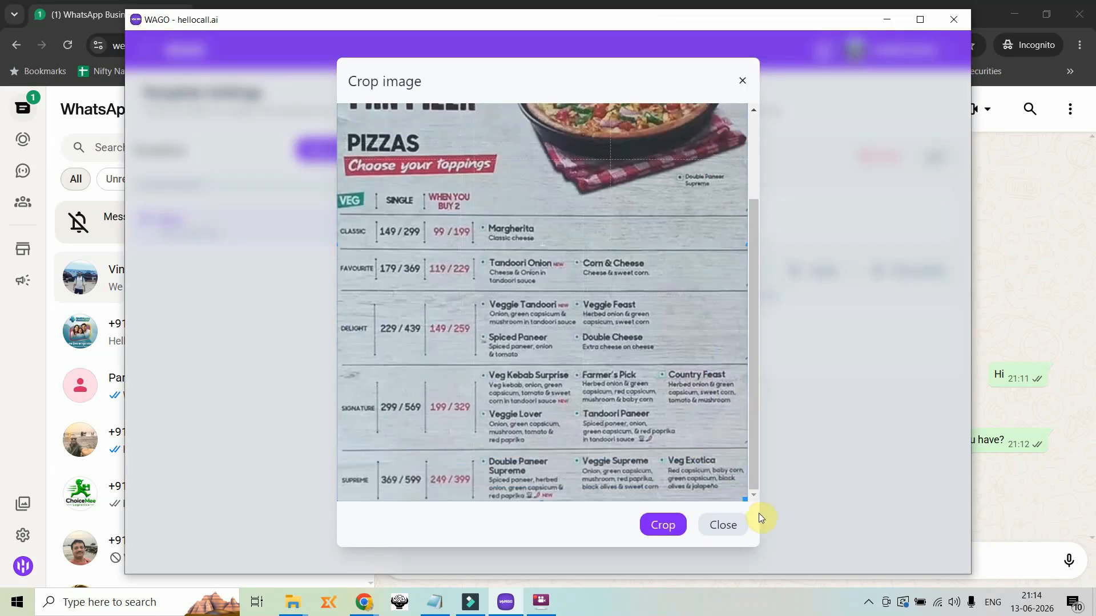
pyautogui.click(659, 523)
# Create a template named "Veg pizza" with sending condition "If the user asks for veg pizza" and message "Veg pizza"
pyautogui.click(338, 151)
pyautogui.write('Veg pizza')
pyautogui.click(458, 260)
pyautogui.write('If the user asks for veg pizza')
pyautogui.click(483, 344)
pyautogui.write('Veg pizza')
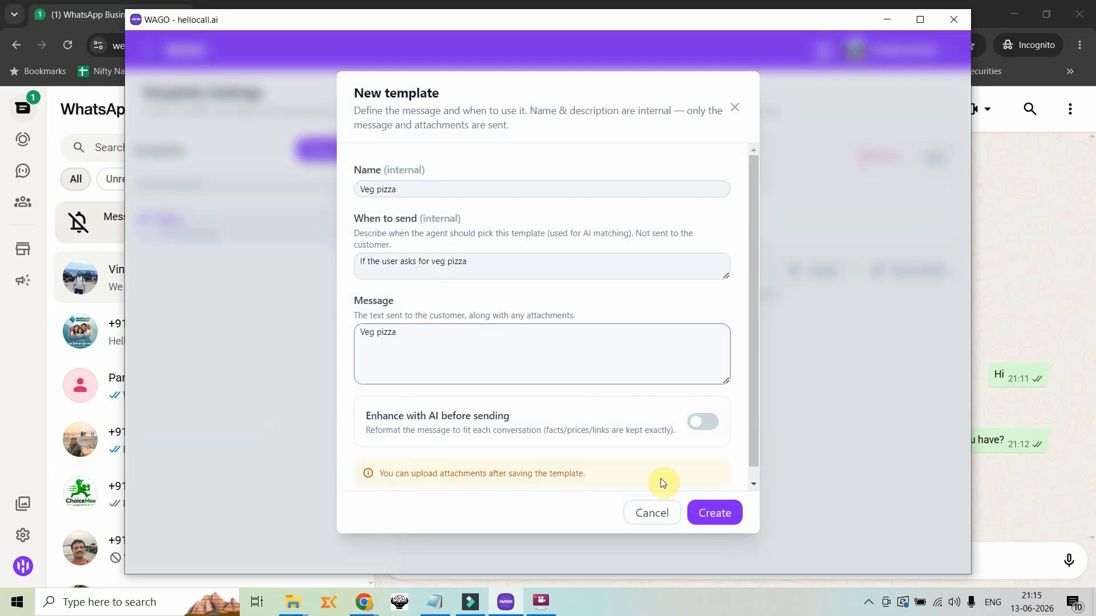
pyautogui.click(714, 513)
# Attach a pizza image to the Veg_pizza template, enlarging the crop area to cover the whole picture
pyautogui.click(646, 270)
pyautogui.doubleClick(290, 295)
pyautogui.moveTo(377, 186); pyautogui.dragTo(333, 151)
pyautogui.moveTo(717, 421); pyautogui.dragTo(781, 452)
pyautogui.click(663, 473)
# Create a template named "Non veg pizza" with sending condition "If the user asks non veg pizza" and message "NV pizza"
pyautogui.click(340, 149)
pyautogui.write('Non veg pizza')
pyautogui.click(457, 261)
pyautogui.write('If the user asks non veg pizza')
pyautogui.click(462, 343)
pyautogui.write('NV pizza')
pyautogui.click(711, 516)
# Attach the veggie pita bread pizza image to the Non_veg_pizza template, cropped with the default crop area
pyautogui.click(645, 270)
pyautogui.doubleClick(291, 292)
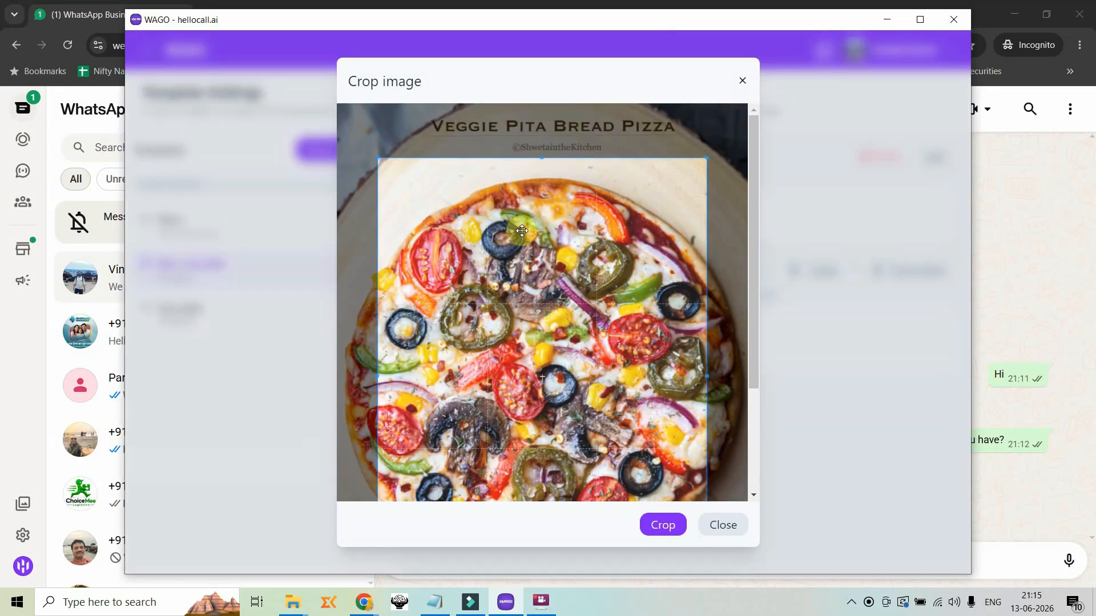
pyautogui.click(662, 525)
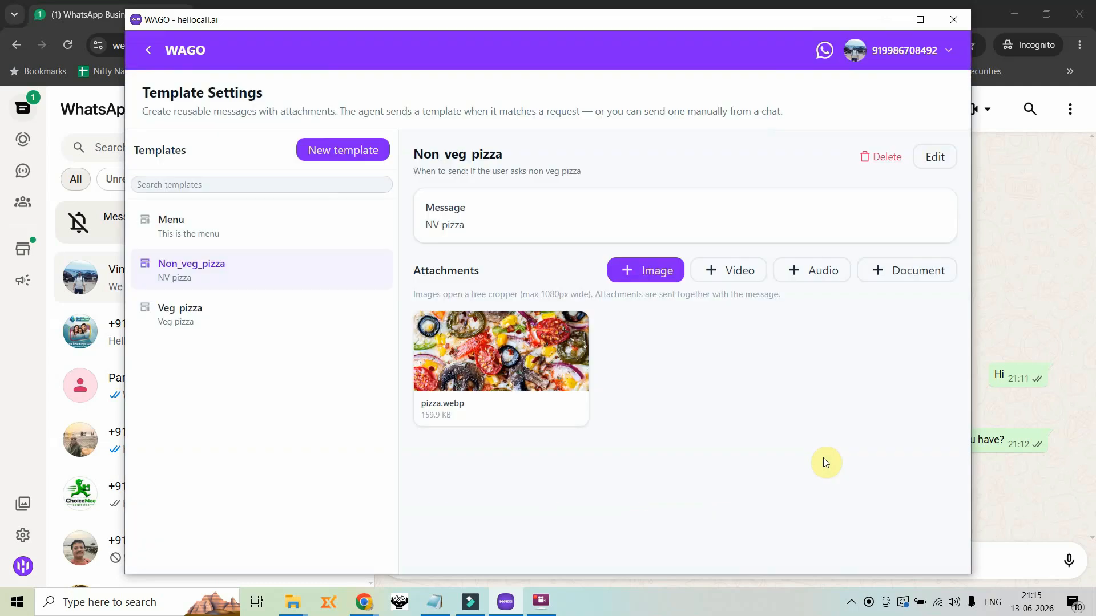
# Switch to WhatsApp Web and send "can u send the image of your non veg pizza?" in the pizza center's chat
pyautogui.click(1025, 183)
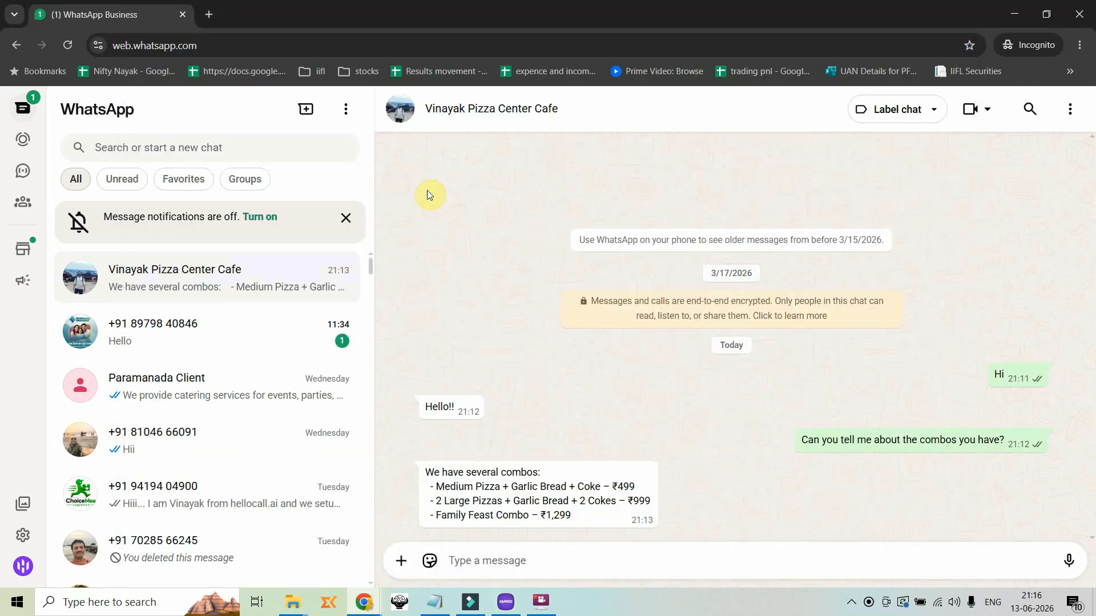
pyautogui.click(585, 560)
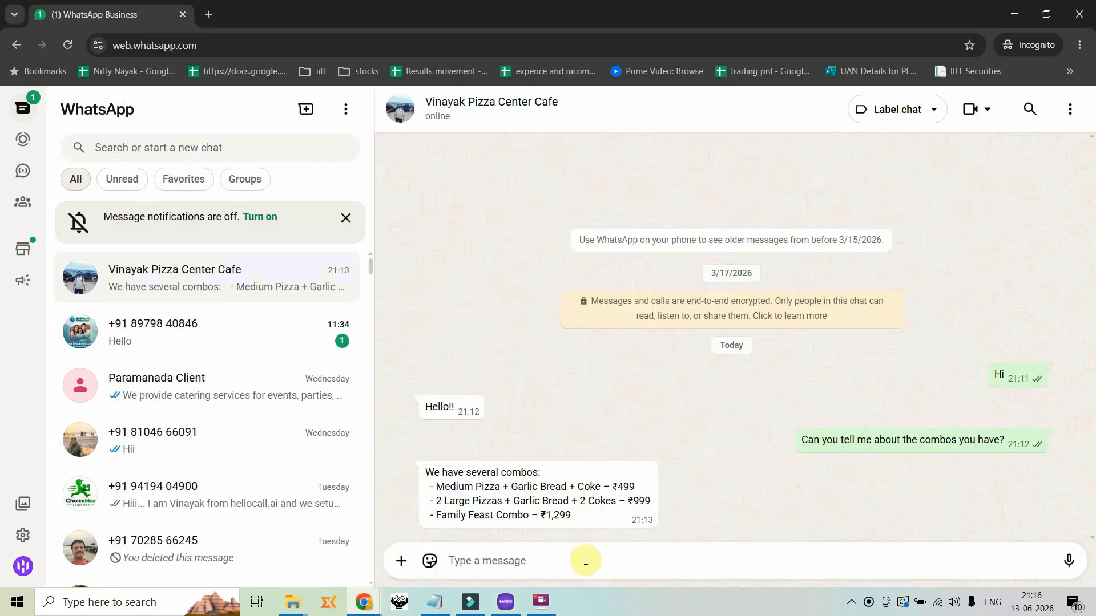
pyautogui.write('can u send ')
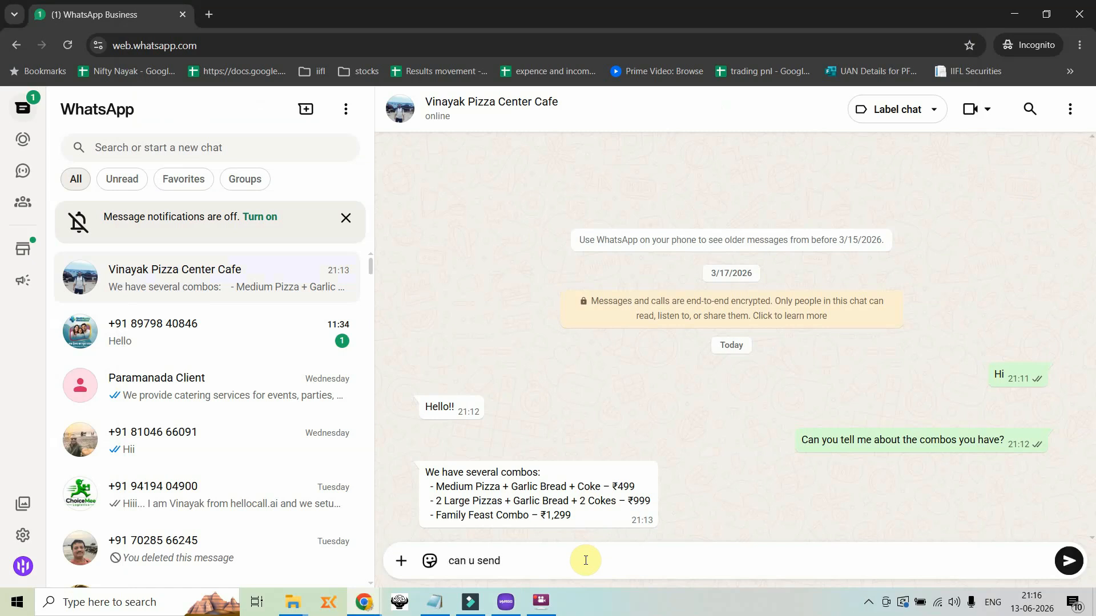
pyautogui.write('m')
pyautogui.press('BackSpace')
pyautogui.write('the image of your non veg pizza')
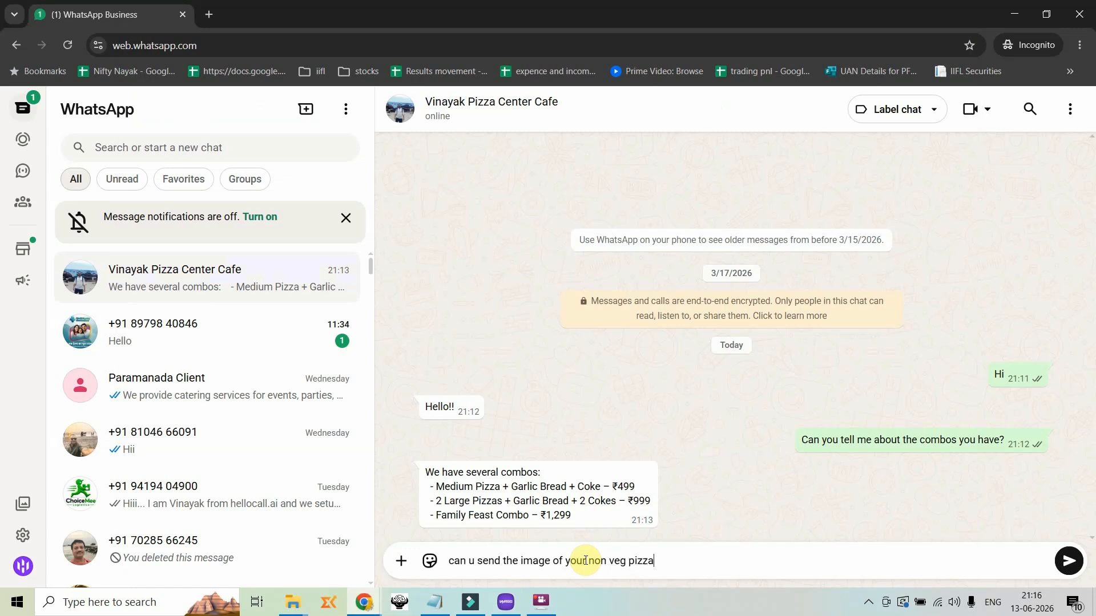
pyautogui.write('?')
pyautogui.press('Return')
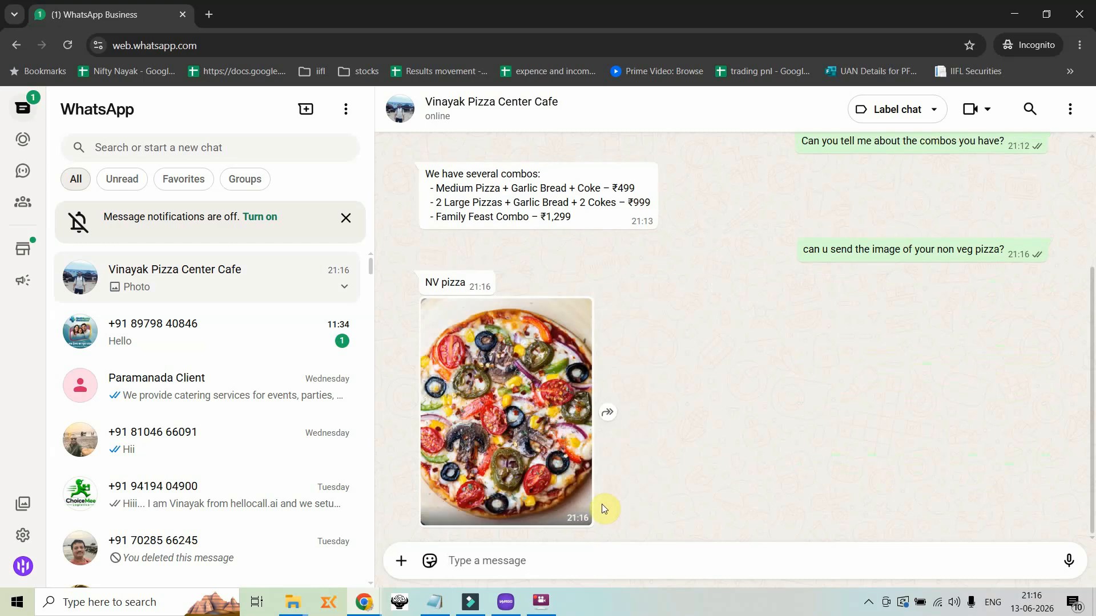
# Switch back to WAGO, return to the main Settings page and look through its settings categories
pyautogui.hotkey('alt', 'Tab')
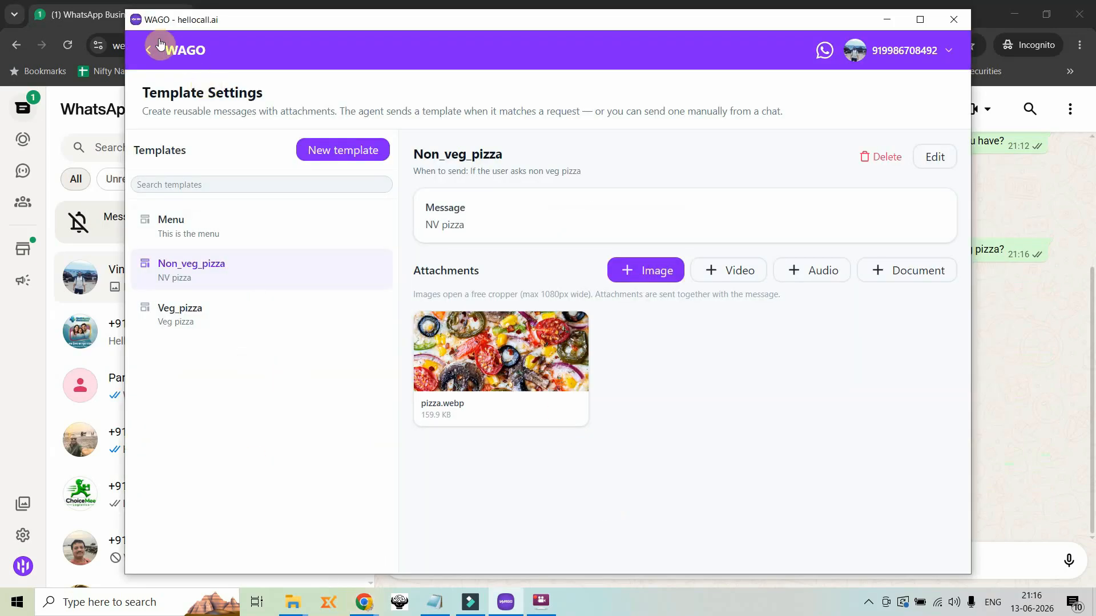
pyautogui.click(151, 51)
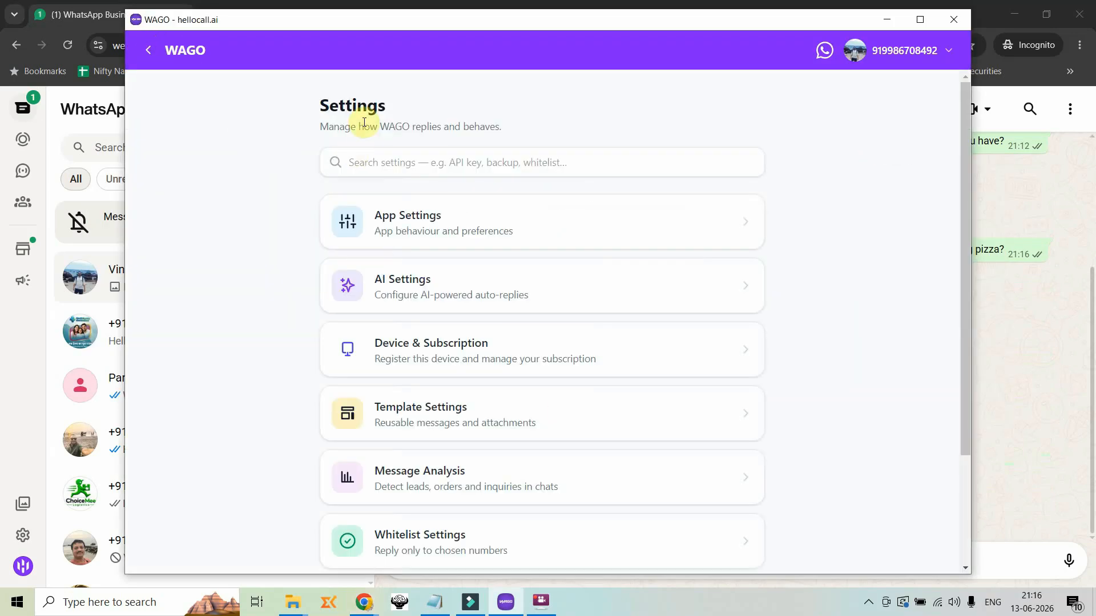
pyautogui.scroll(-3, 491, 212)
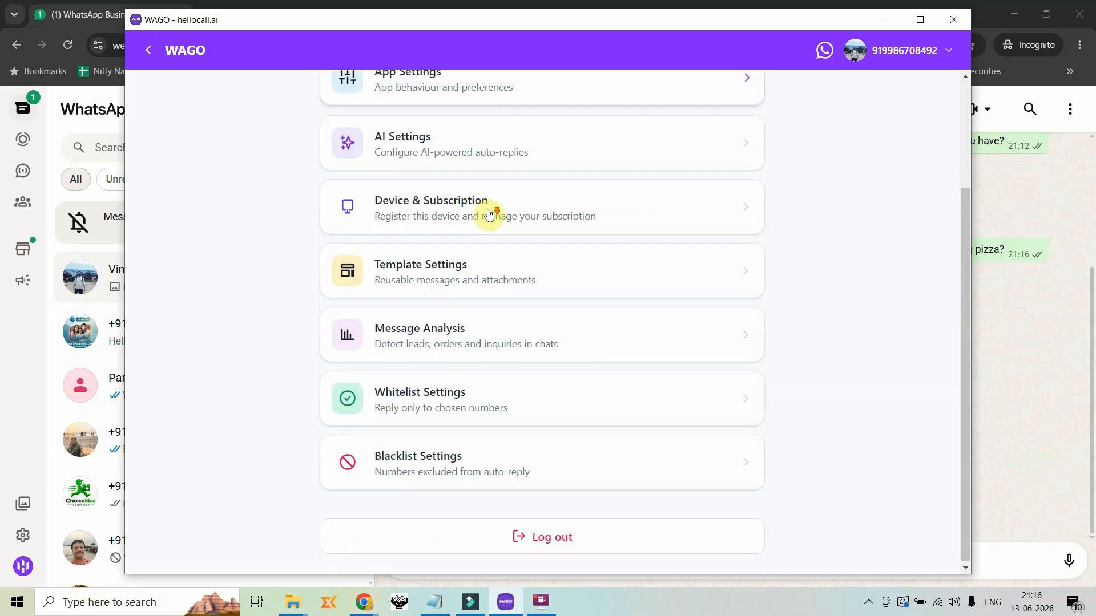
pyautogui.scroll(3, 481, 260)
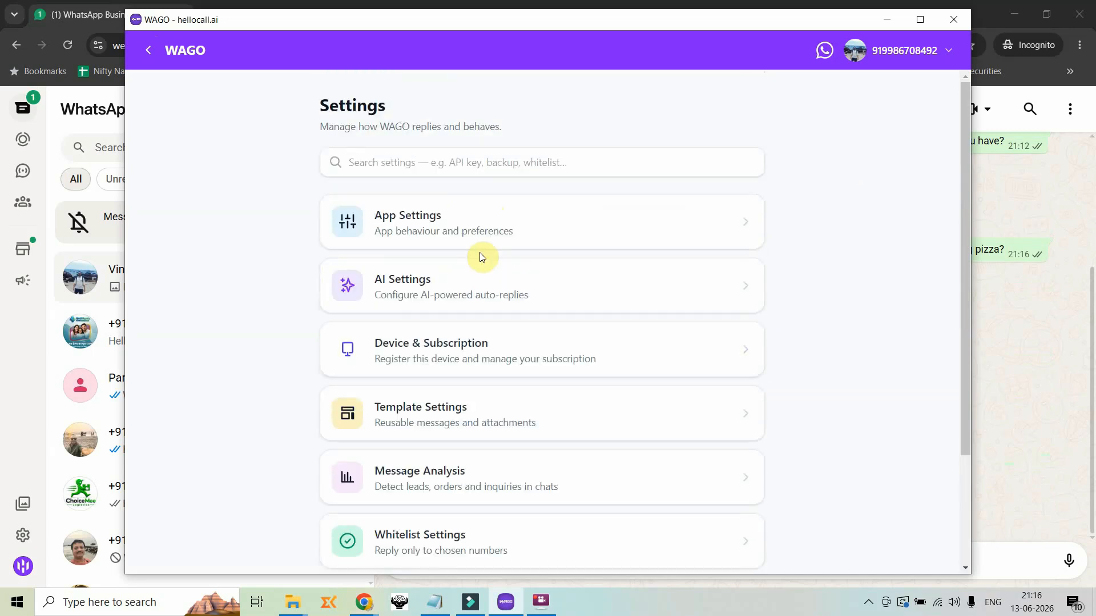